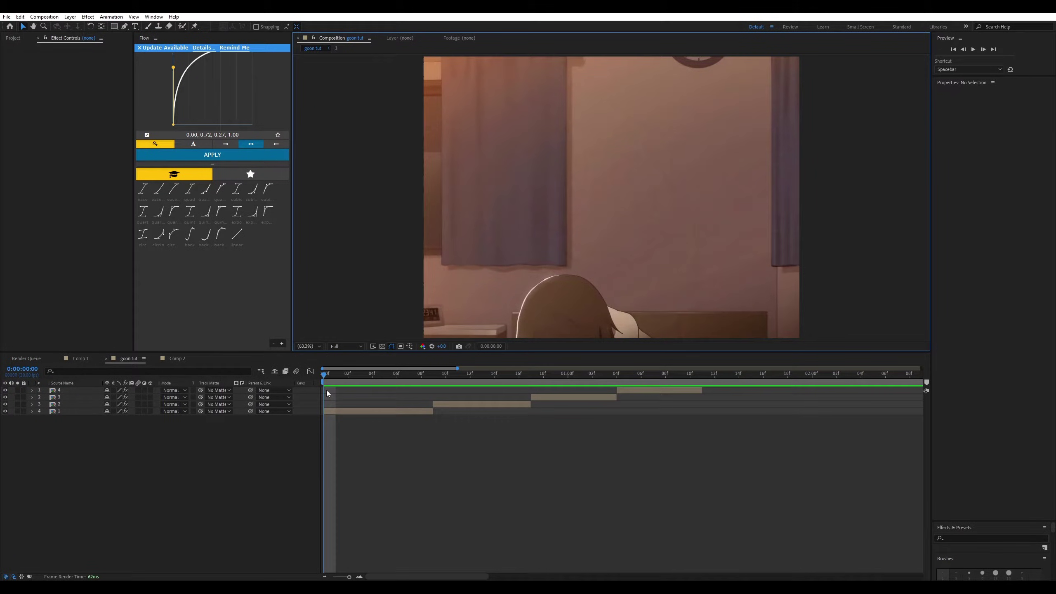
Scrub the opening frames and select clip layer 1 to show its Twixtor Pro settings.
mouse_move(334, 377)
mouse_down()
mouse_move(690, 380)
mouse_move(327, 379)
mouse_move(538, 393)
mouse_move(683, 391)
mouse_move(377, 385)
mouse_move(618, 385)
mouse_move(319, 372)
mouse_move(610, 381)
mouse_move(336, 376)
mouse_up()
click(350, 411)
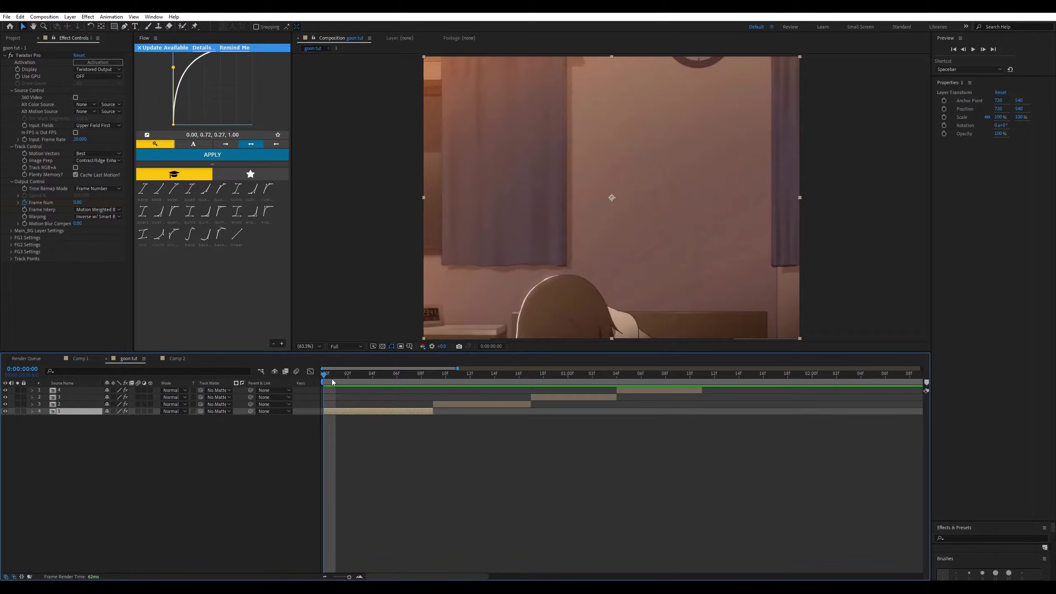
key(space)
key(space)
click(44, 16)
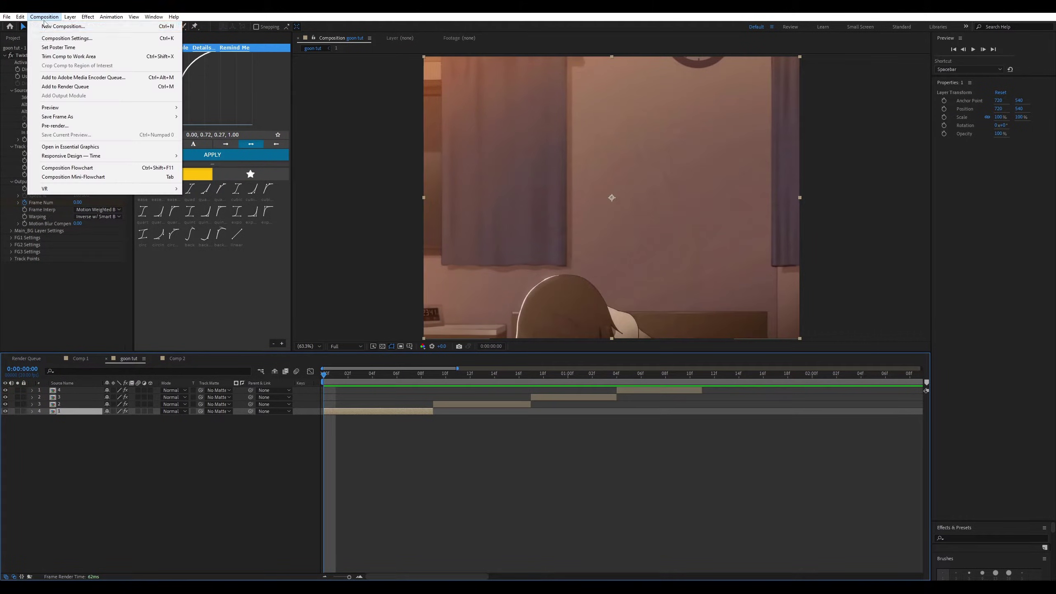
click(56, 39)
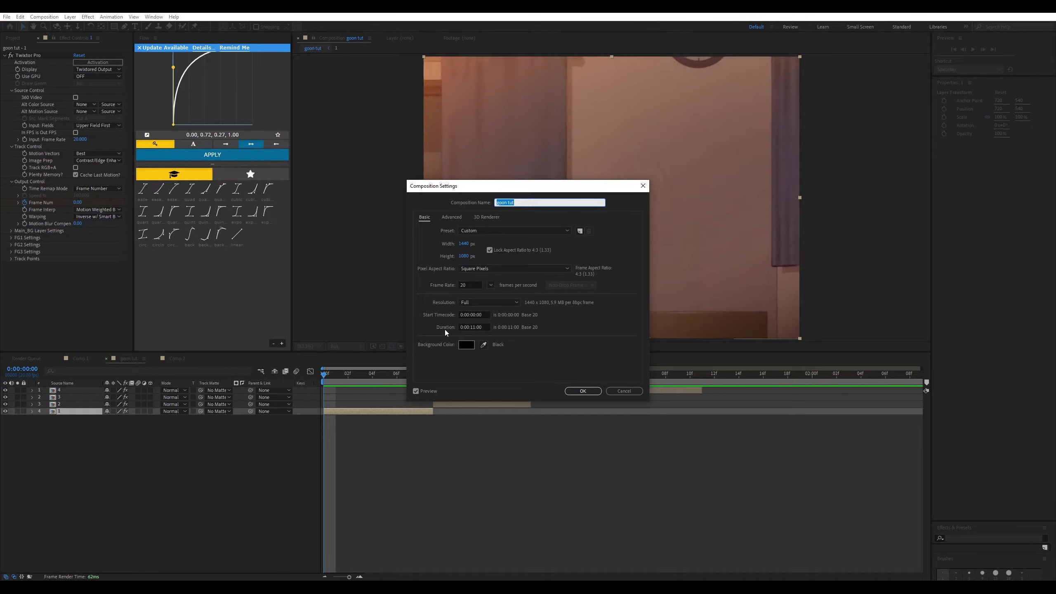
click(441, 256)
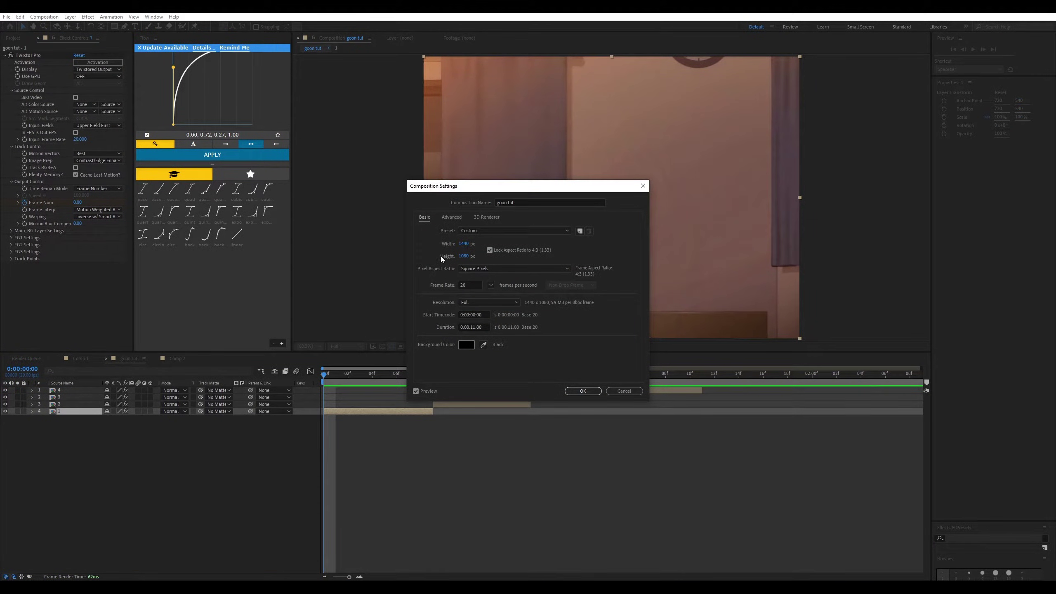
click(624, 393)
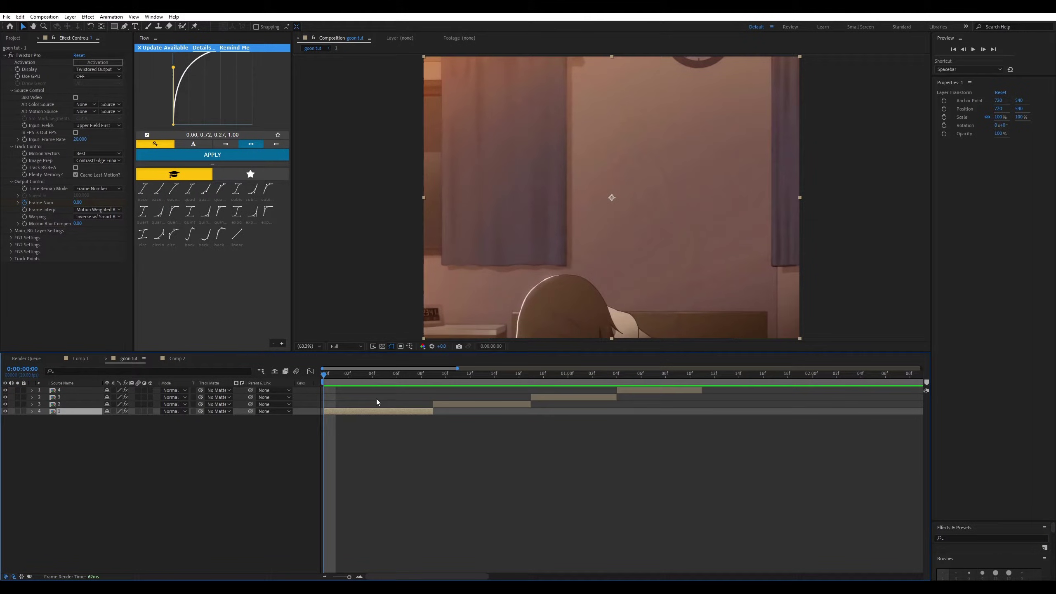
click(335, 378)
mouse_move(333, 379)
mouse_down()
mouse_move(347, 383)
mouse_move(324, 385)
mouse_up()
Apply Motion Tile to clip layer 1 with Output Width and Height of 200.
key(ctrl+space)
text(mm)
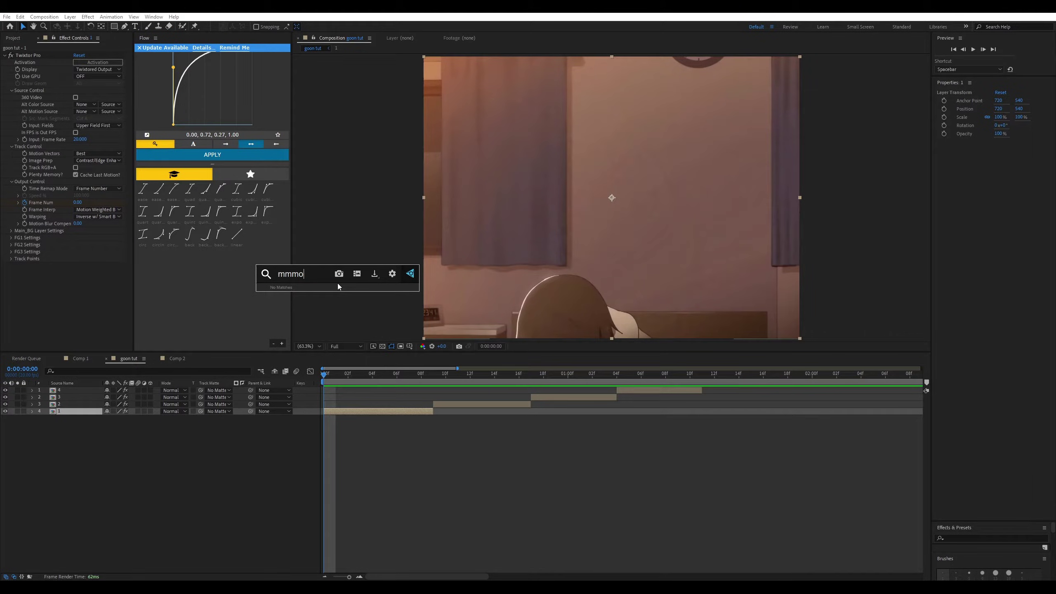
key(BackSpace)
text(otion ti)
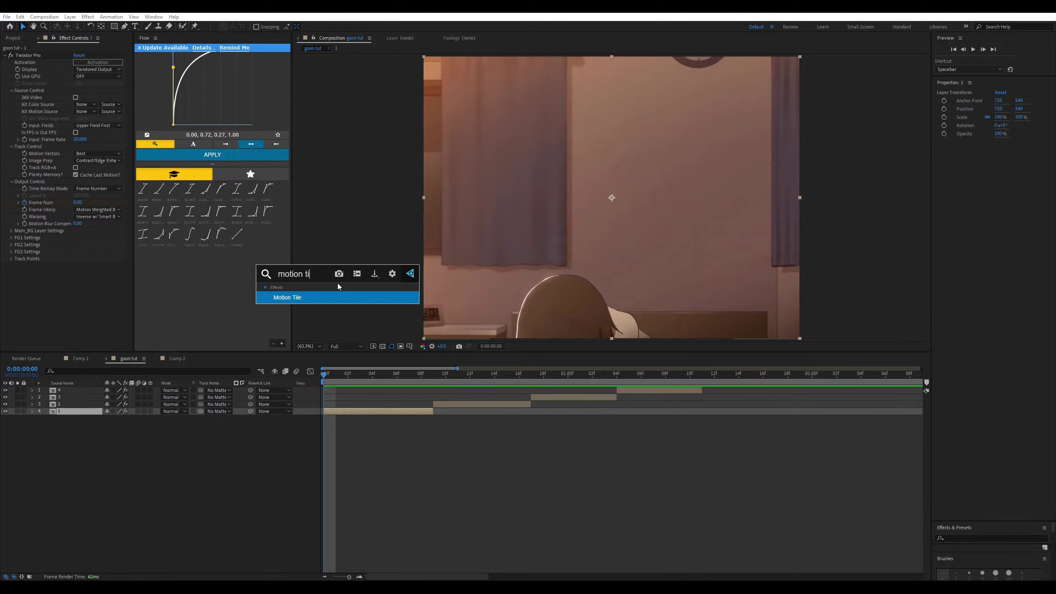
key(Return)
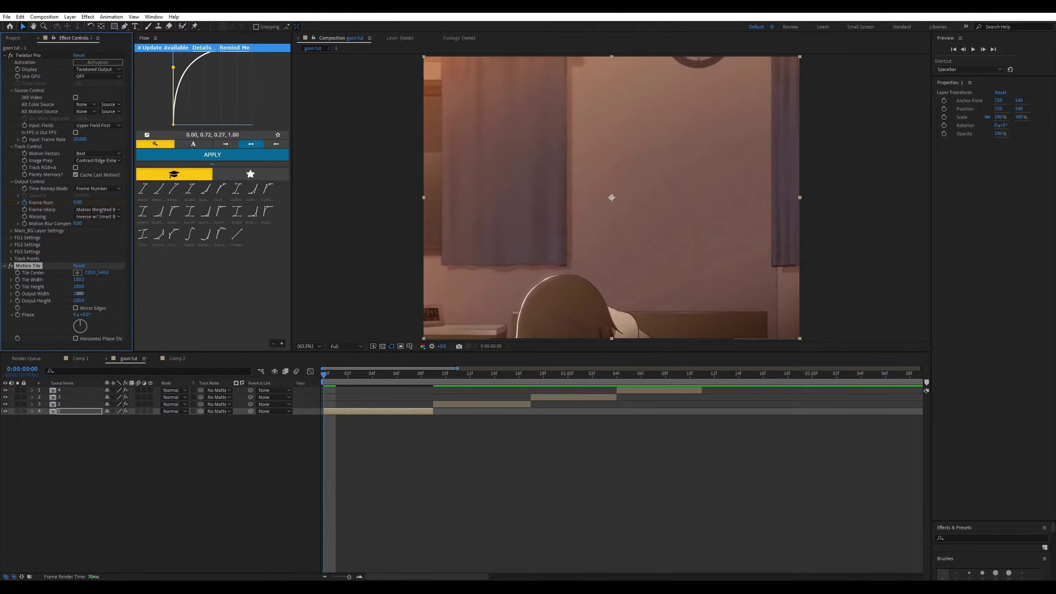
click(78, 293)
text(200)
key(Tab)
text(2)
Copy the Motion Tile effect and check the tiling at half preview resolution.
right_click(33, 265)
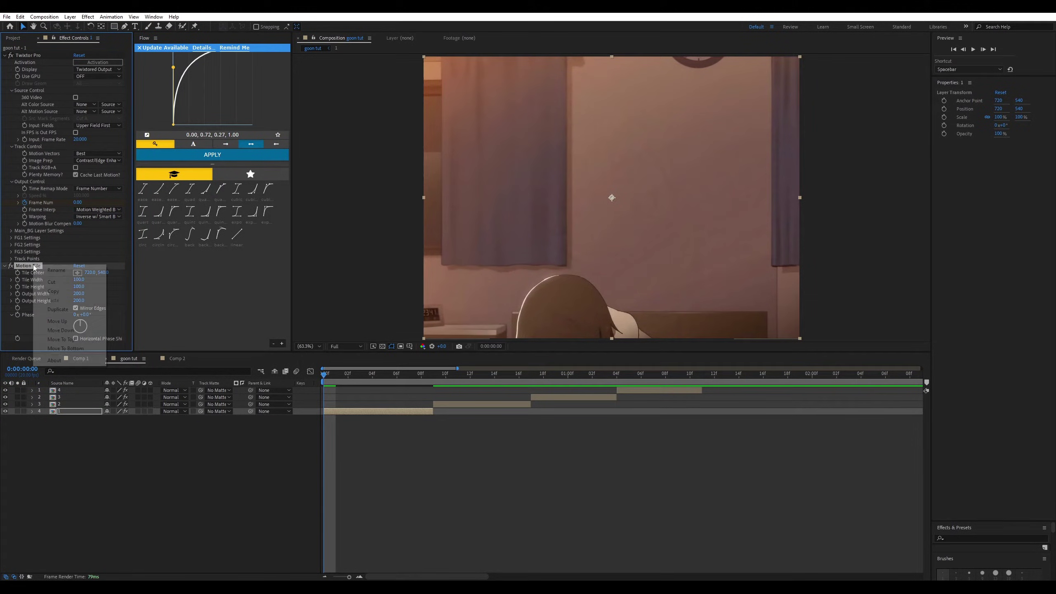
click(49, 292)
drag(338, 375, 436, 377)
click(345, 346)
click(343, 372)
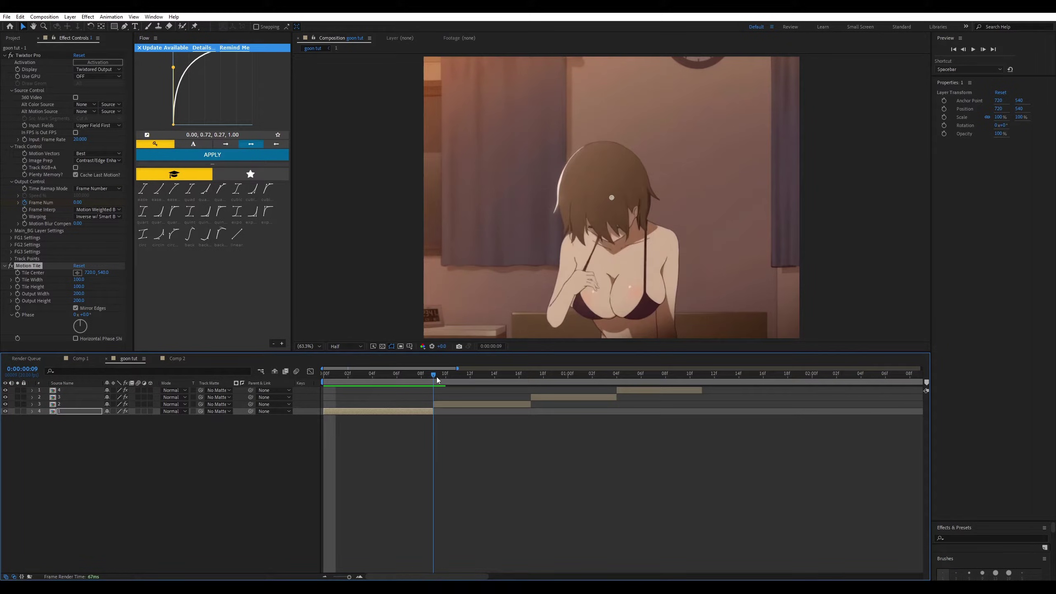
Paste Motion Tile onto clip layers 2, 3 and 4, then preview the tiled clips.
click(441, 404)
key(ctrl+alt+shift+e)
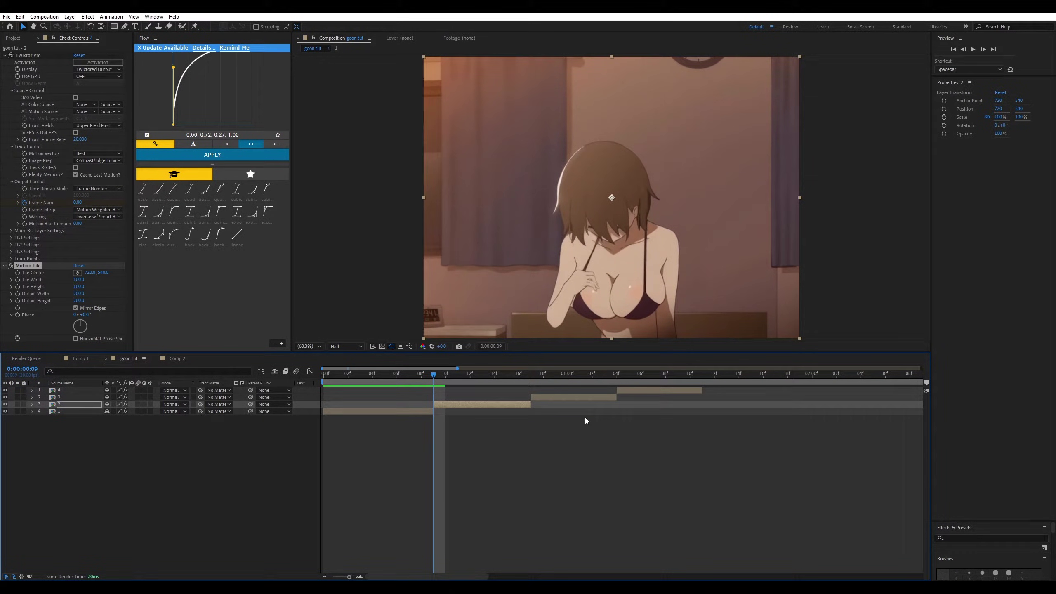
click(558, 397)
key(ctrl+alt+shift+e)
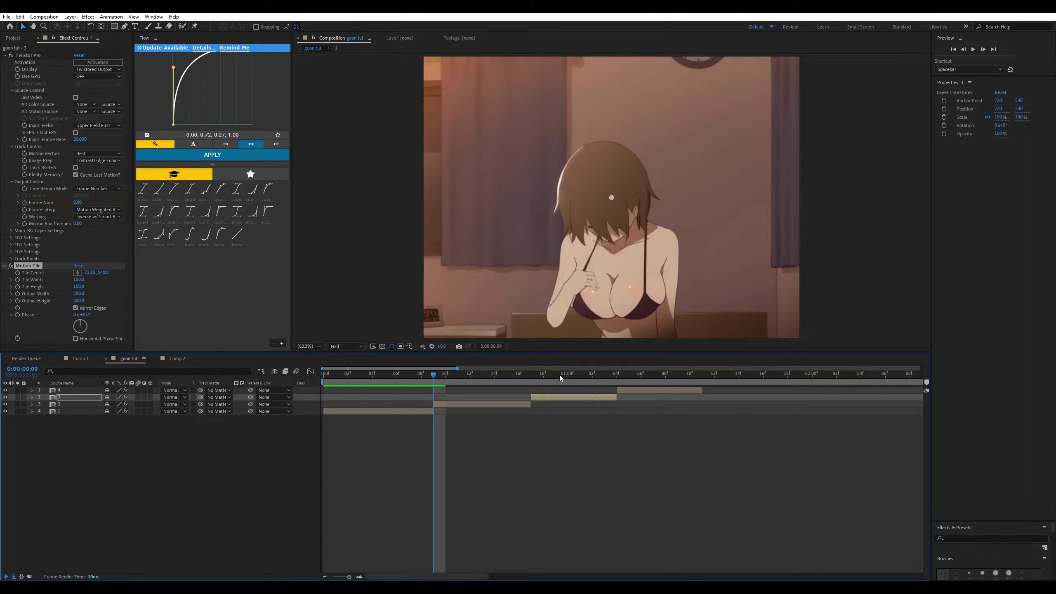
click(628, 391)
key(ctrl+alt+shift+e)
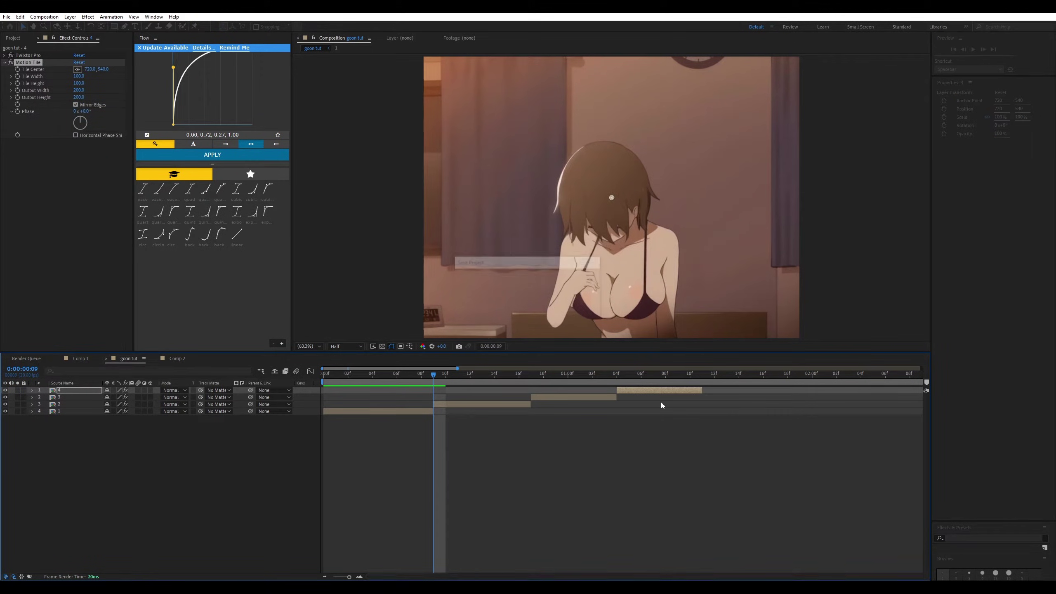
key(space)
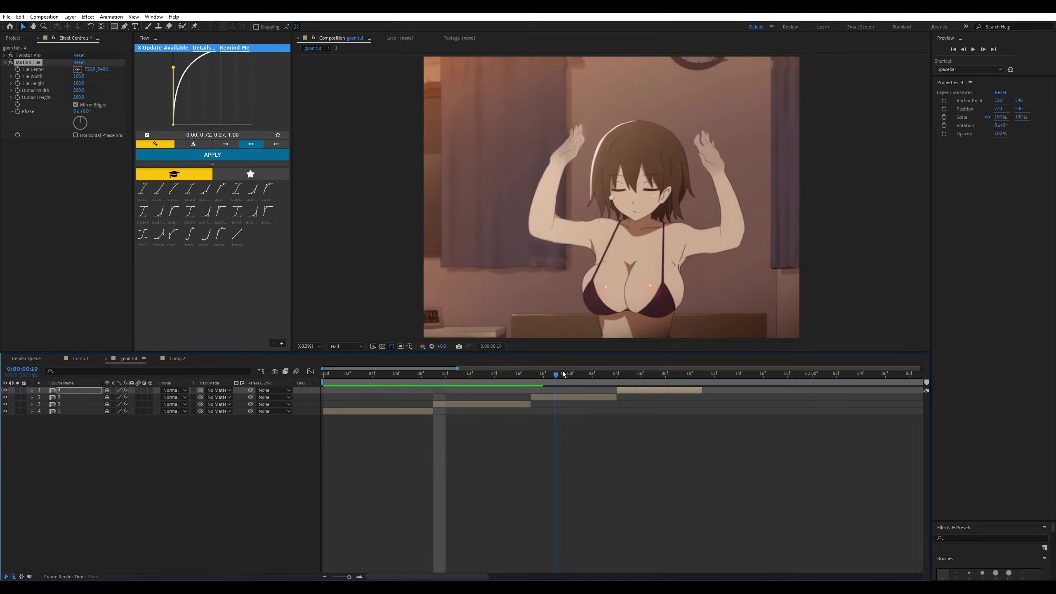
drag(557, 372, 278, 394)
click(335, 410)
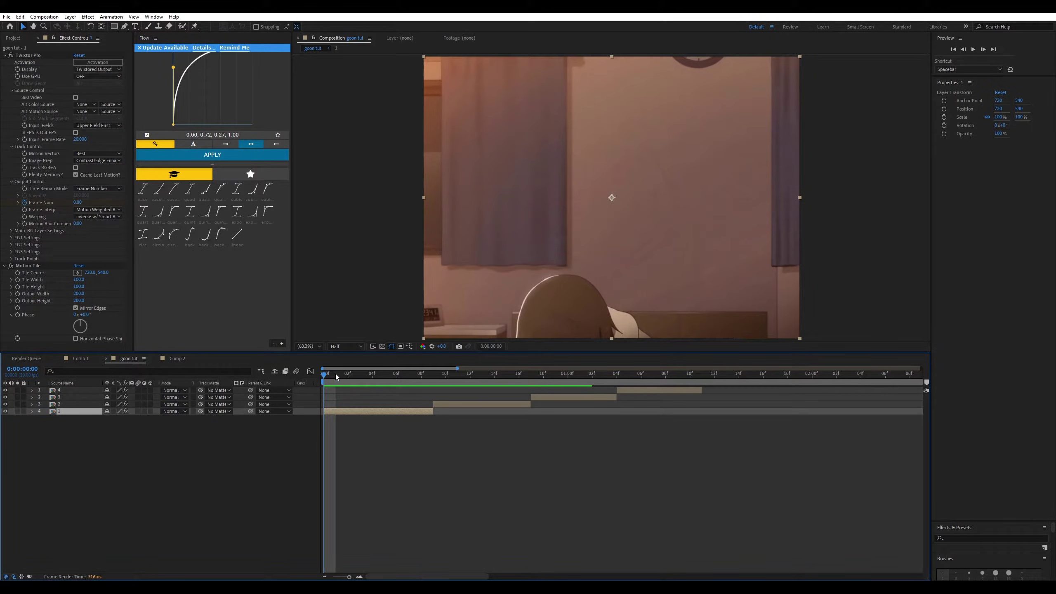
Create a null trimmed to end at frame 9 and parent clip 1 to it.
drag(335, 373, 311, 374)
key(ctrl+alt+shift+y)
click(435, 374)
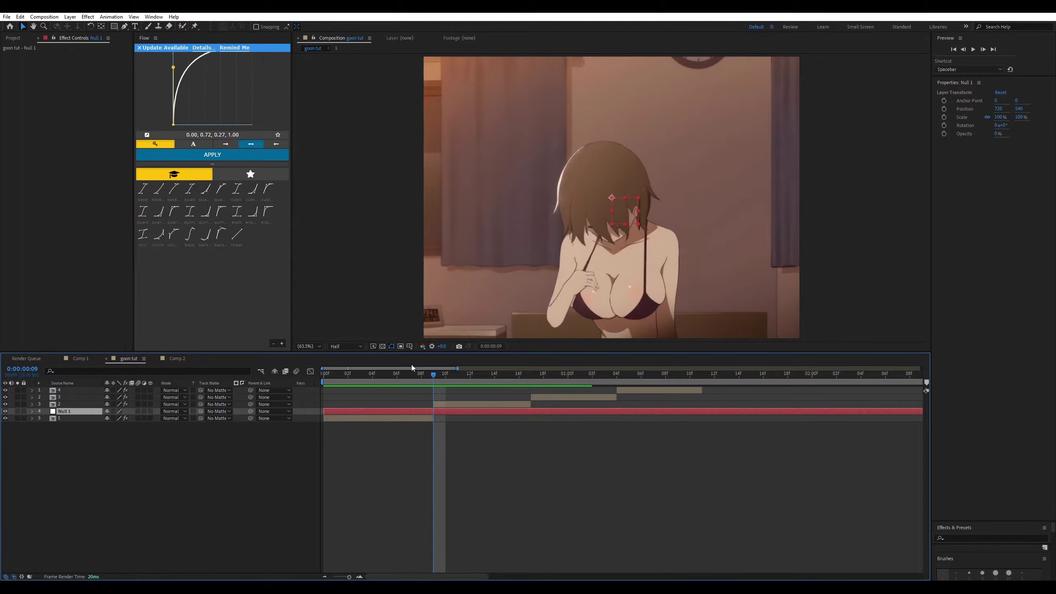
key(alt+bracketright)
click(301, 454)
click(340, 419)
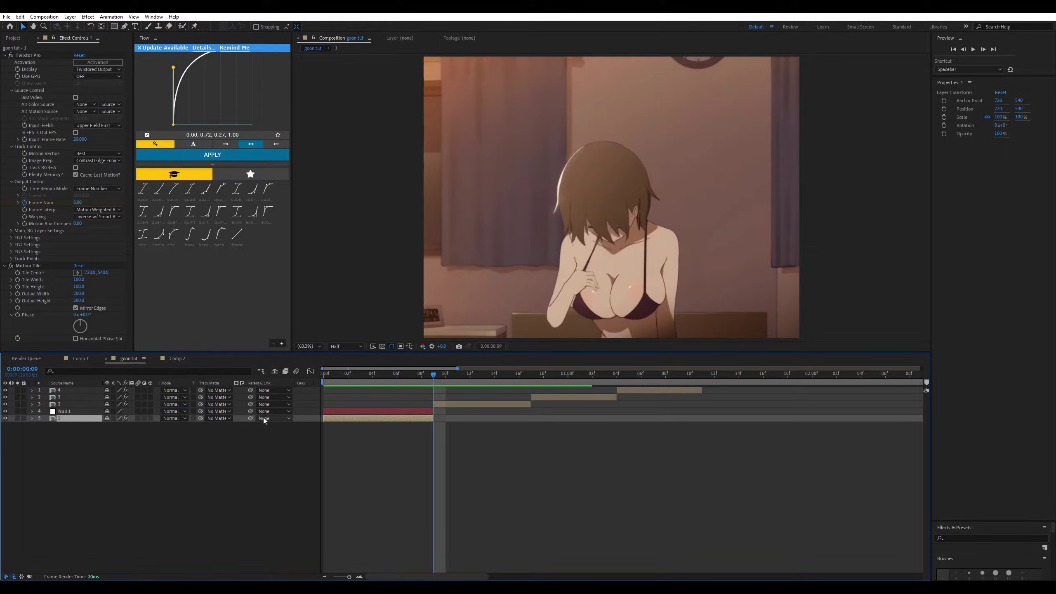
drag(251, 419, 64, 411)
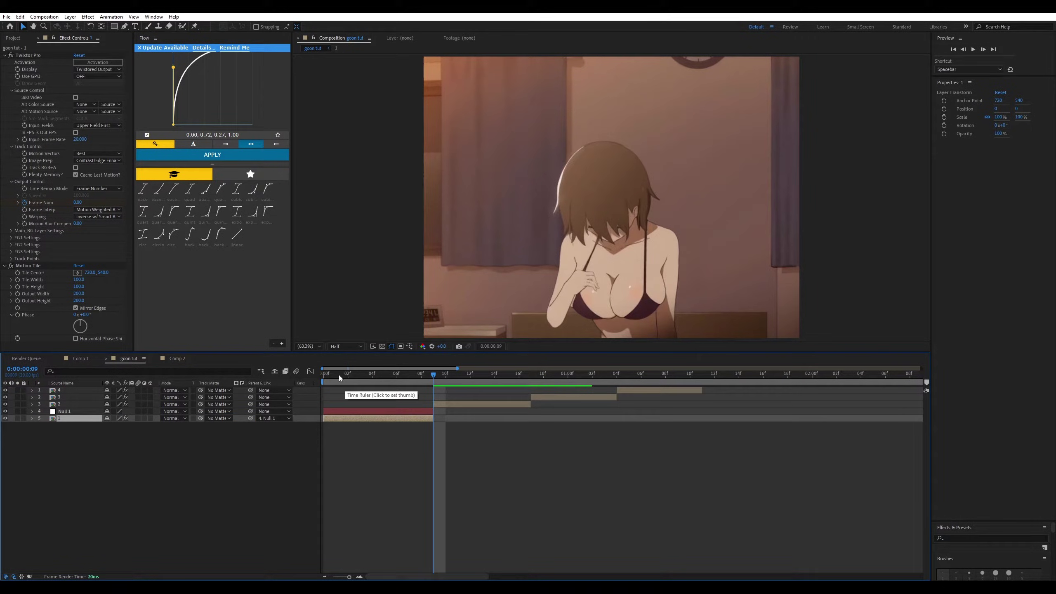
Keyframe Null 1's Scale at 150% on frame 0 and 100% on frame 8, with Easy Ease.
click(338, 375)
click(340, 411)
key(s)
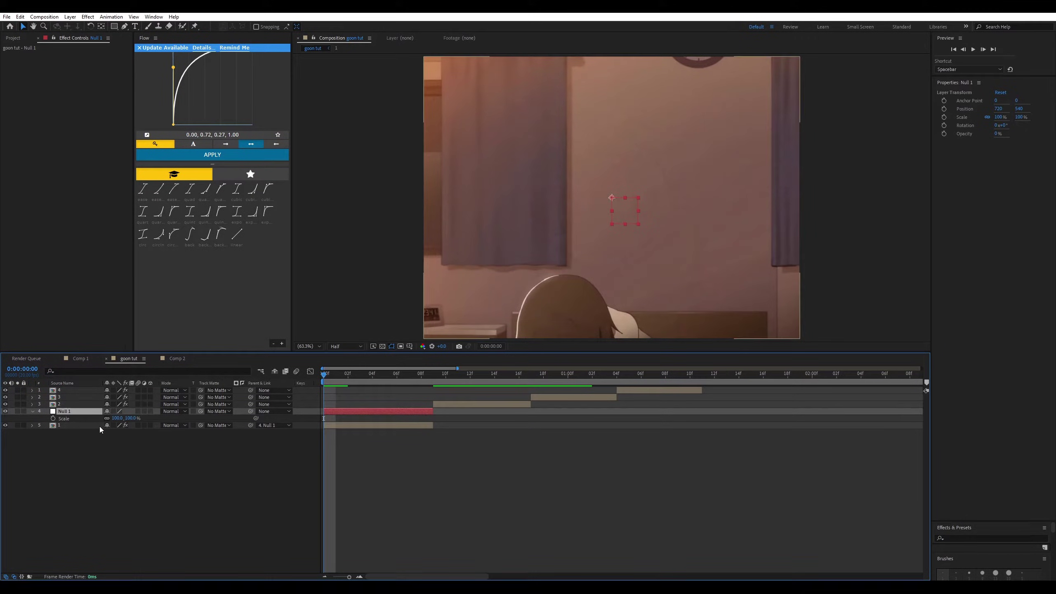
click(53, 418)
click(117, 418)
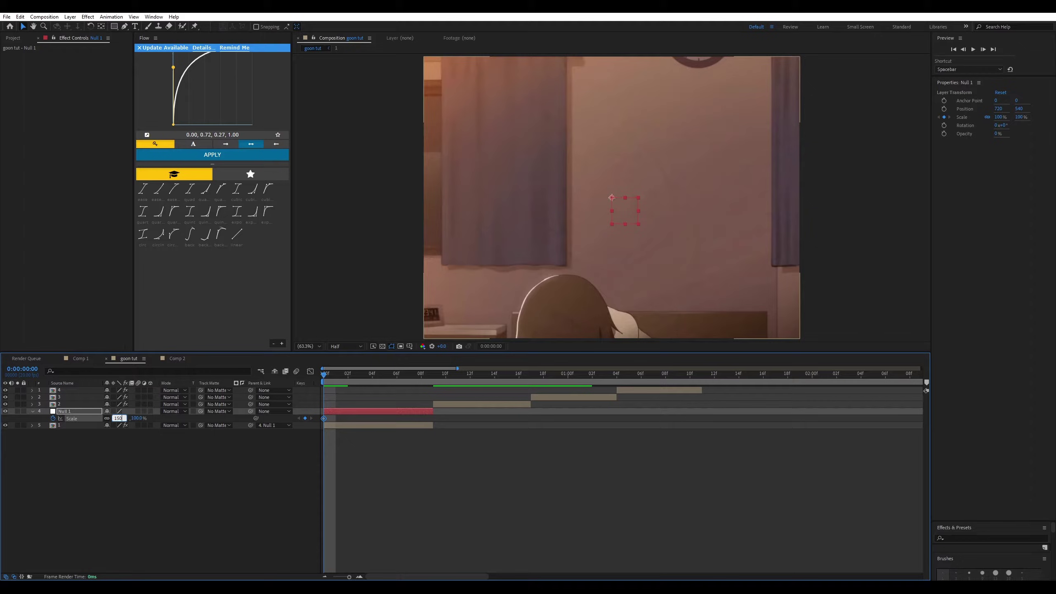
text(150)
key(Return)
drag(334, 373, 421, 374)
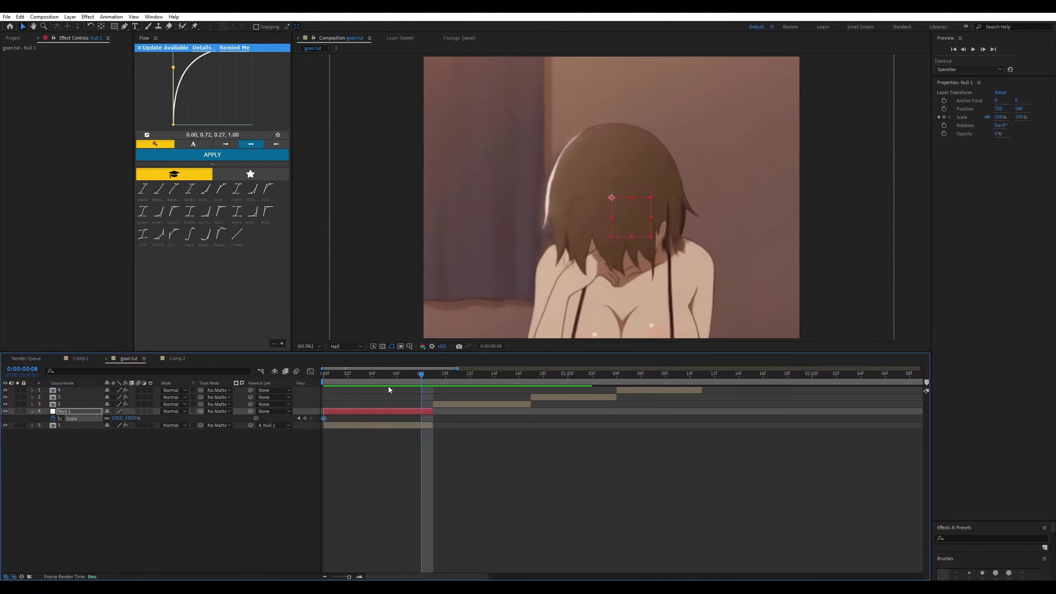
right_click(116, 417)
click(141, 493)
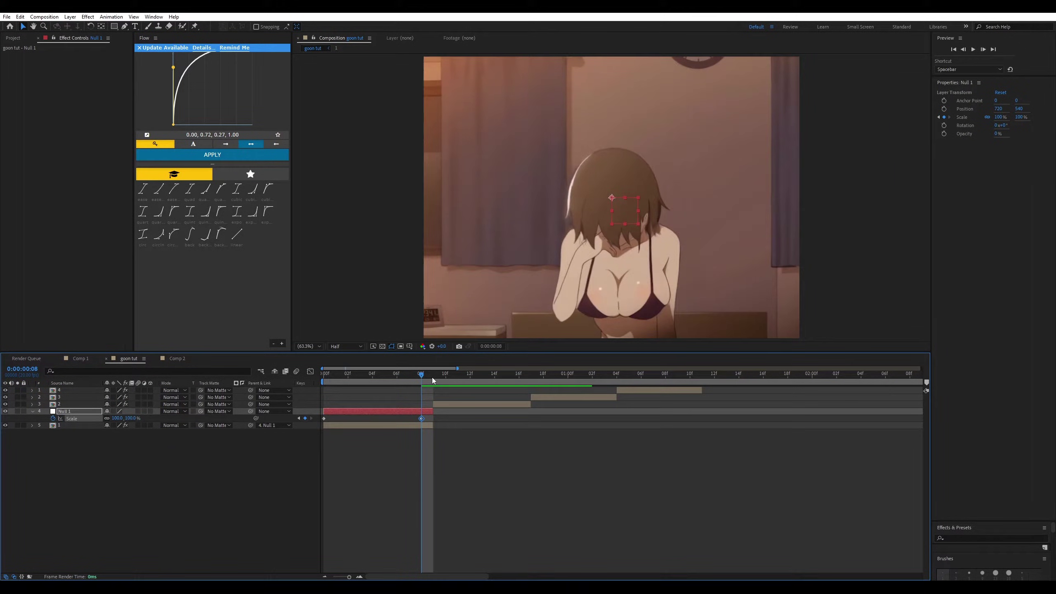
drag(437, 418, 296, 423)
key(F9)
Apply a more aggressive custom ease to the scale keyframes and preview the zoom curve.
drag(173, 67, 173, 64)
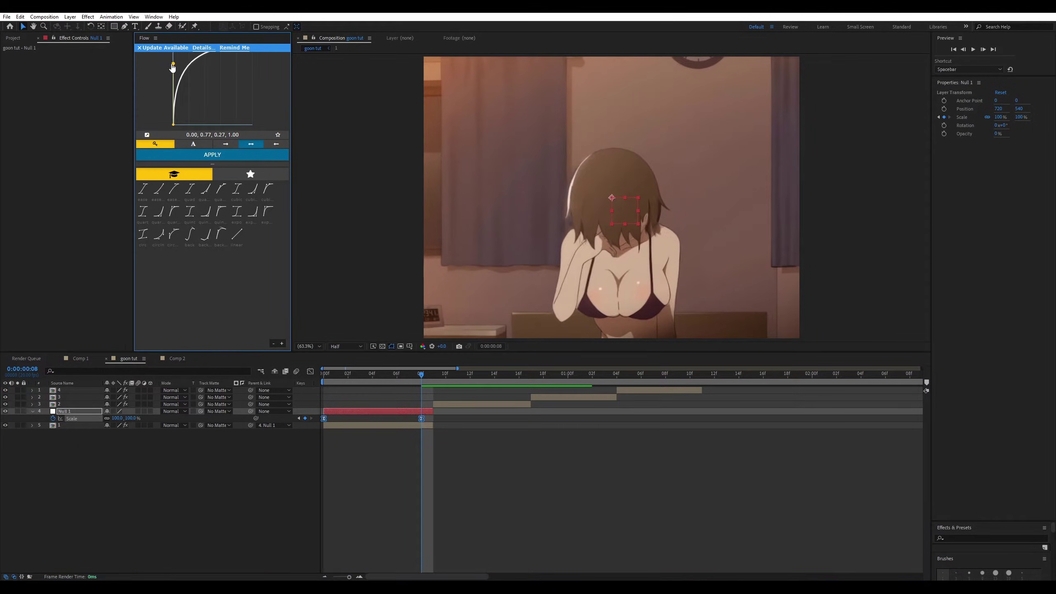
click(140, 48)
click(208, 154)
click(310, 371)
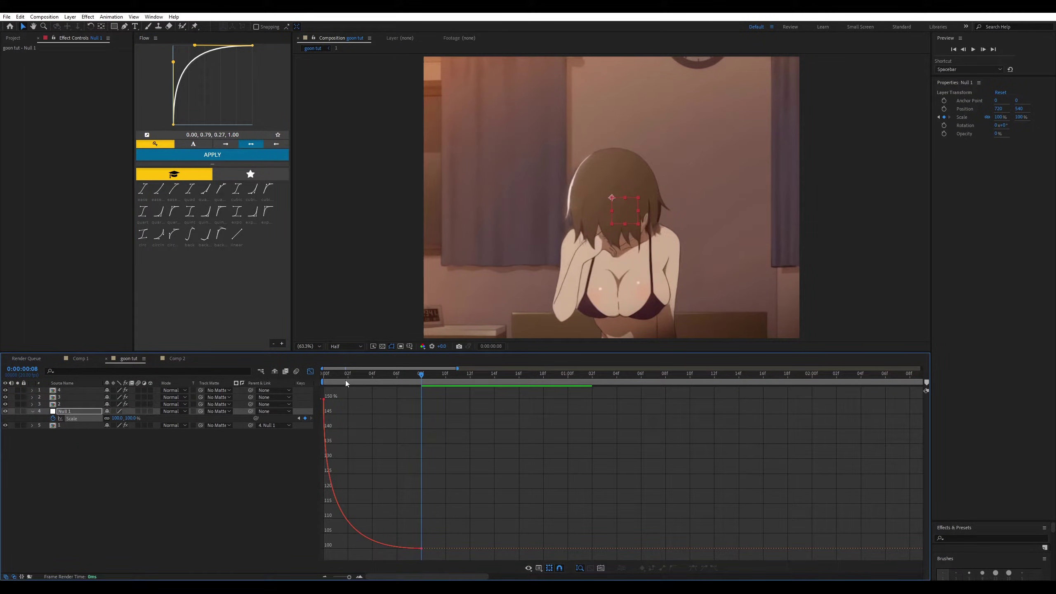
drag(345, 380, 249, 384)
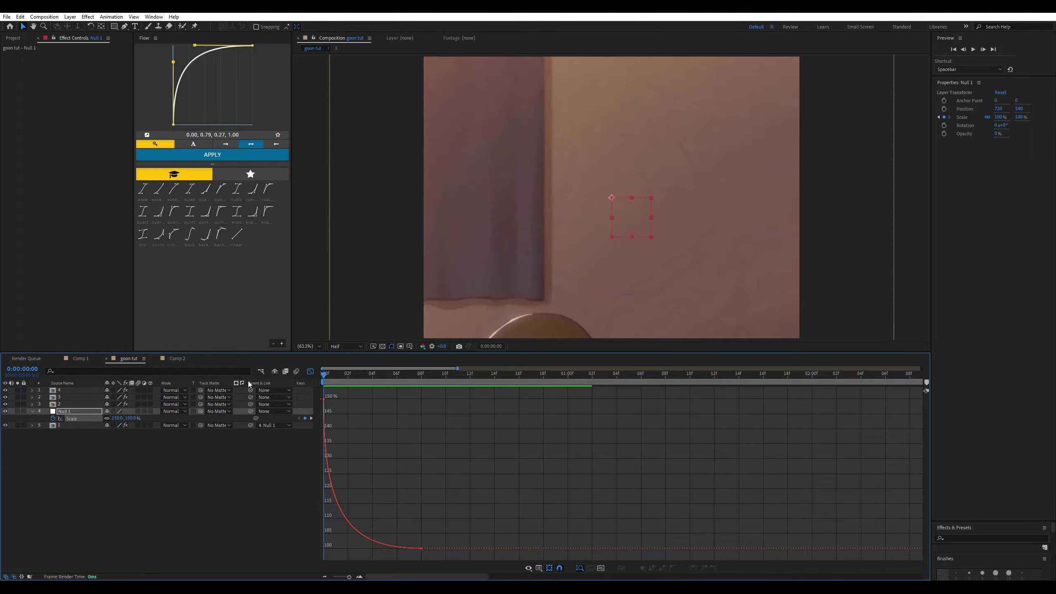
key(space)
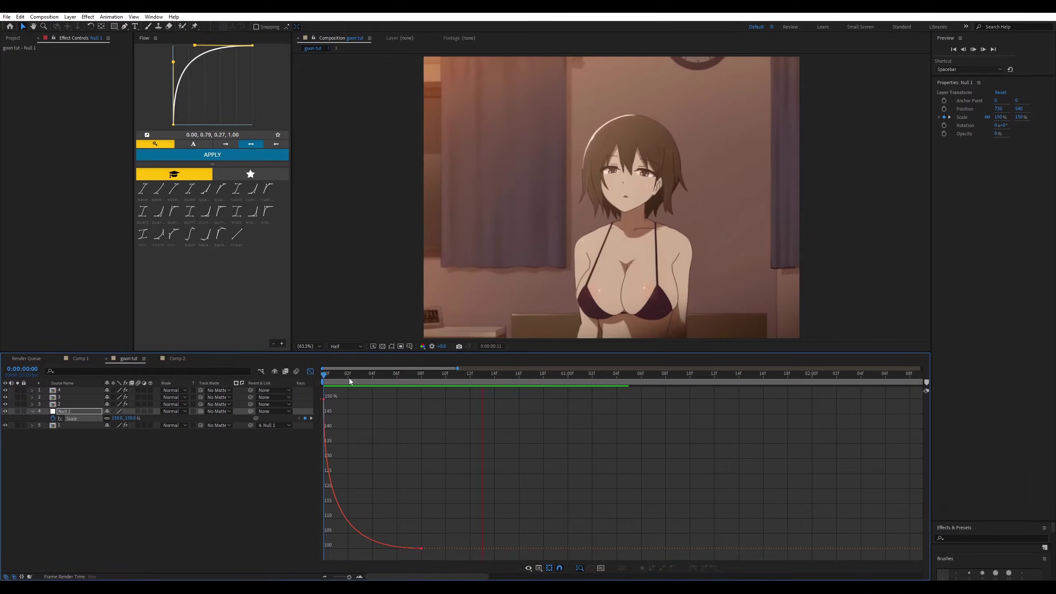
key(space)
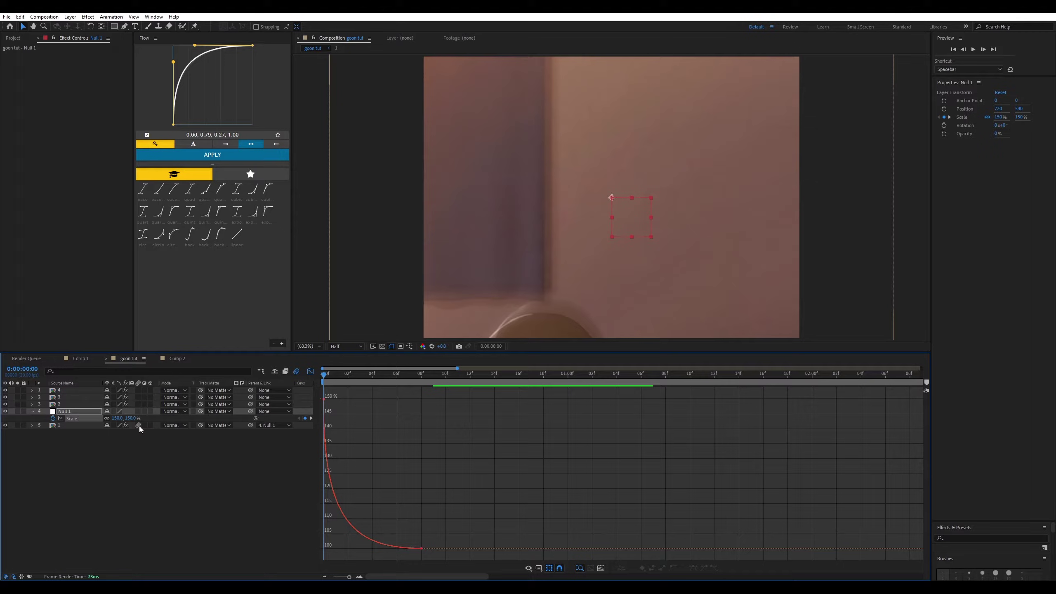
Compare the zoom with motion blur on and off, then add an adjustment layer above Null 1.
click(139, 426)
click(348, 378)
key(space)
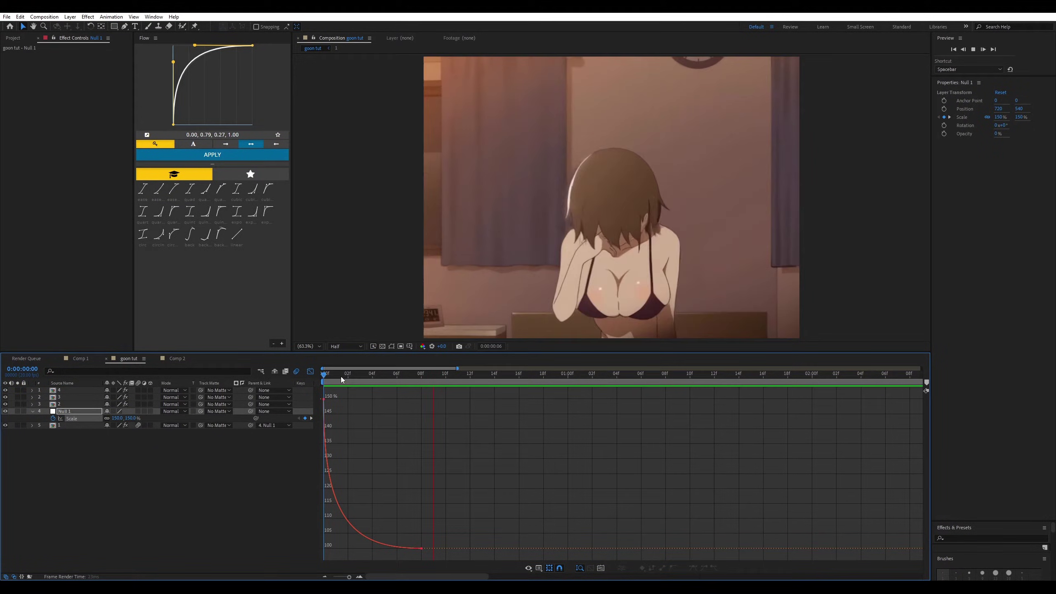
key(space)
click(310, 371)
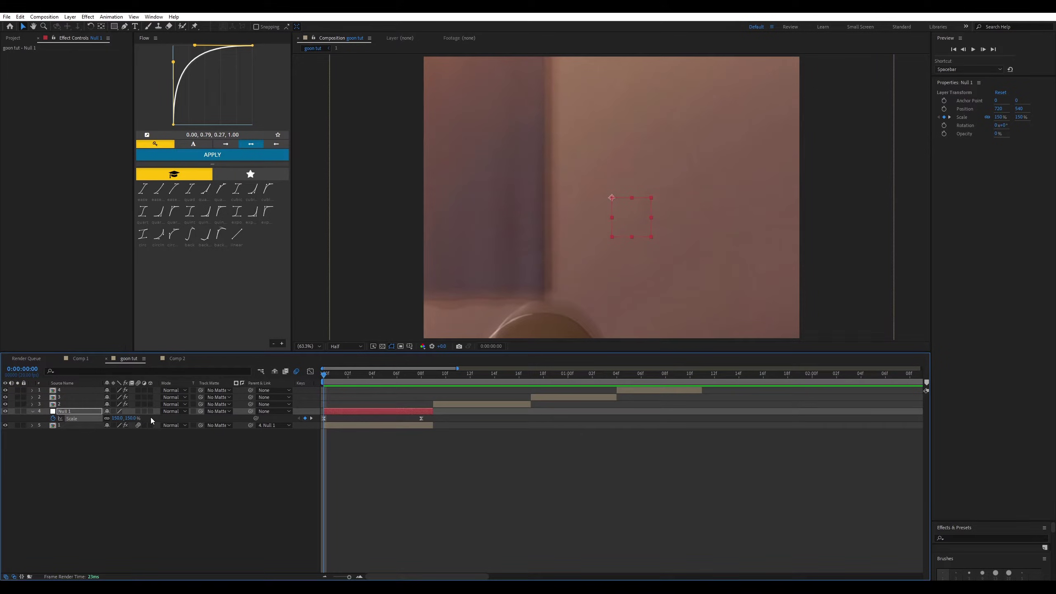
click(139, 425)
key(space)
key(space)
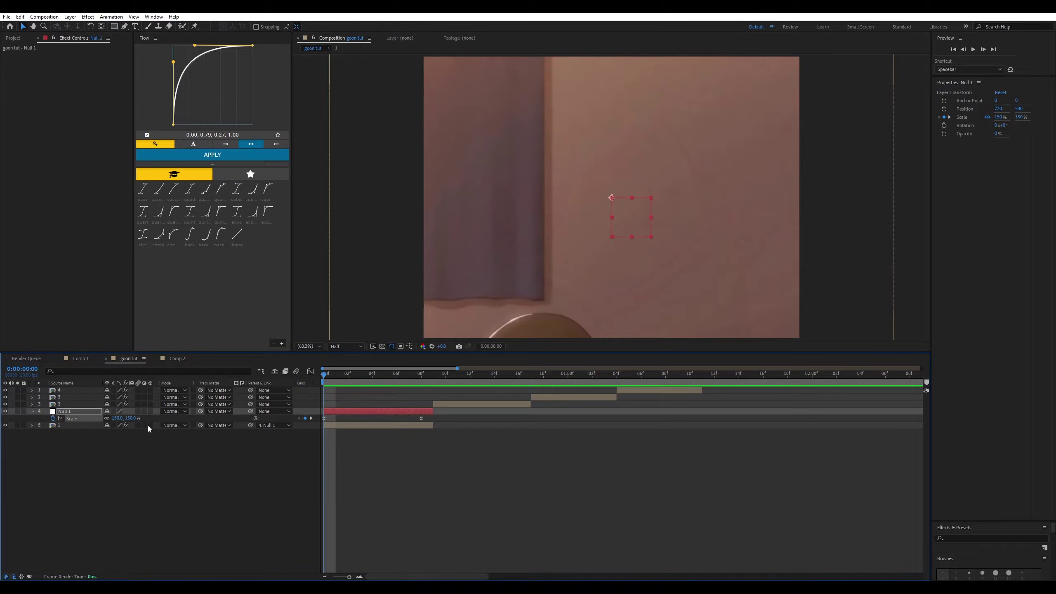
click(138, 426)
click(332, 411)
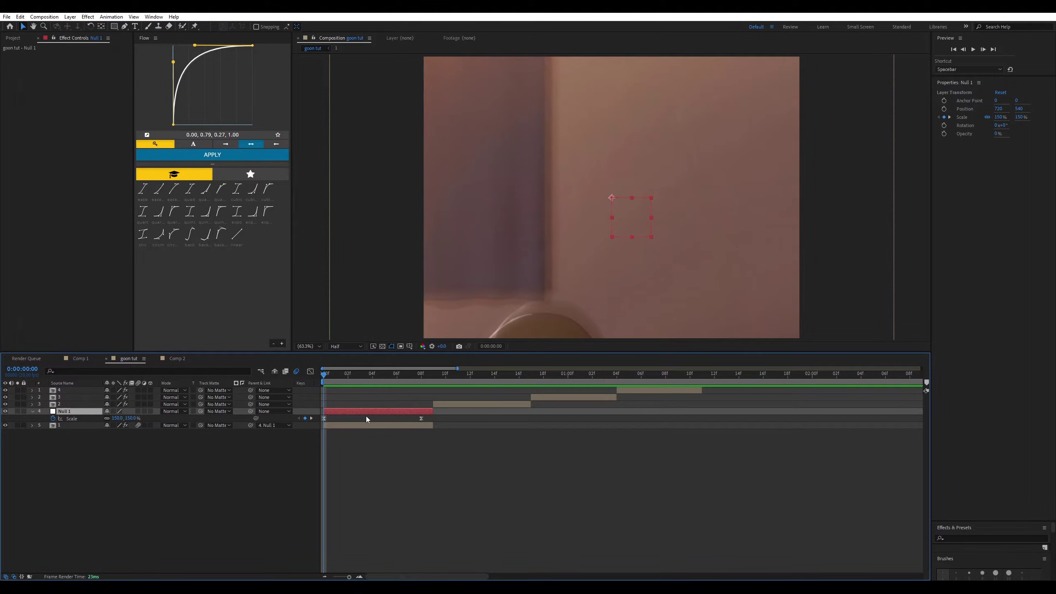
key(ctrl+alt+y)
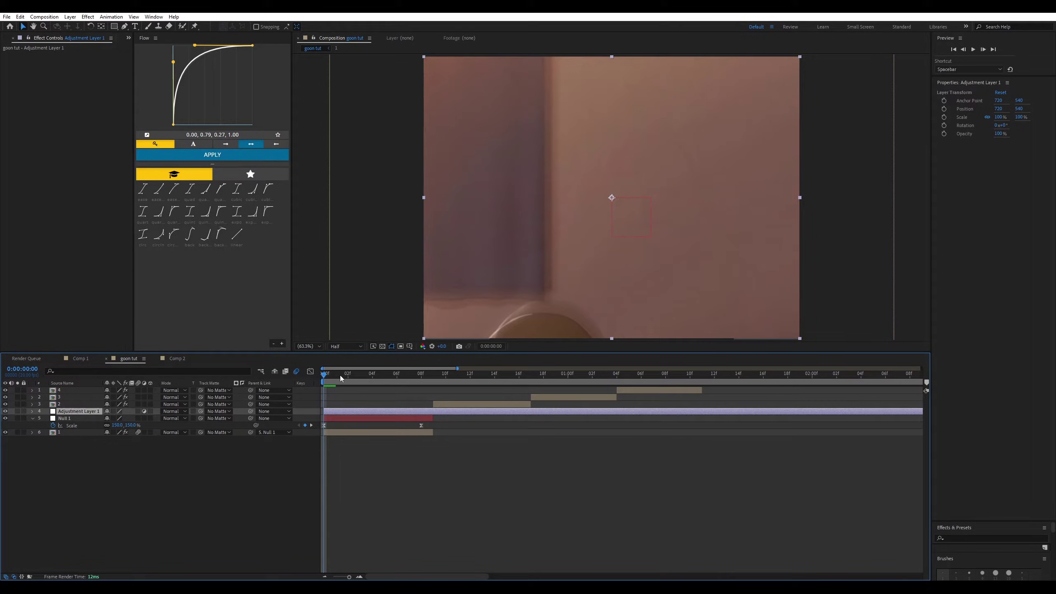
Split the adjustment layer at frame 9 and delete the part after it.
drag(343, 378, 431, 379)
key(ctrl+shift+d)
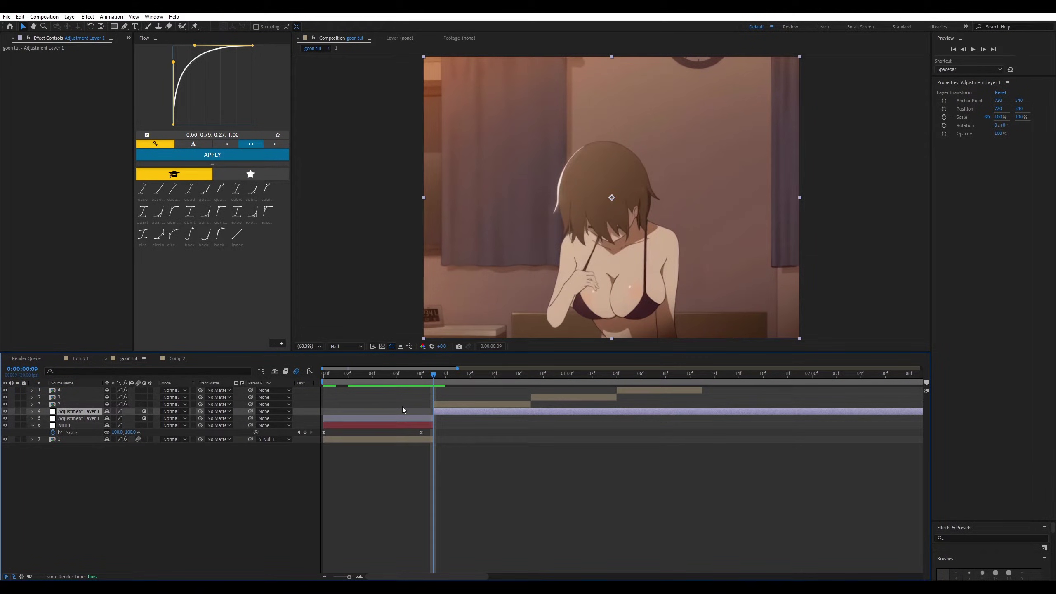
key(Delete)
key(Home)
click(343, 412)
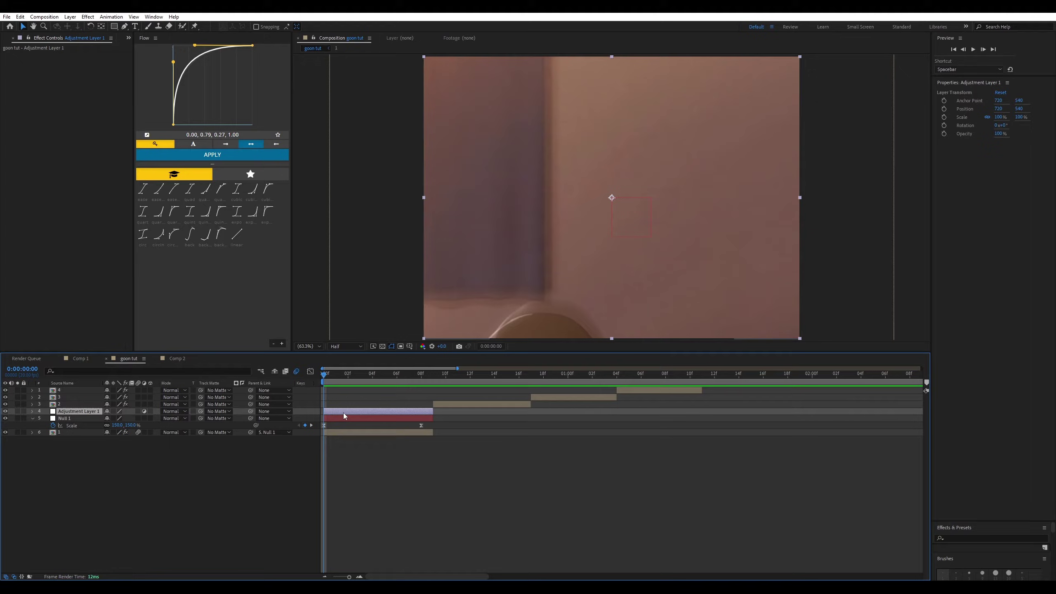
Apply the S_DissolveShake effect to the adjustment layer.
key(ctrl+space)
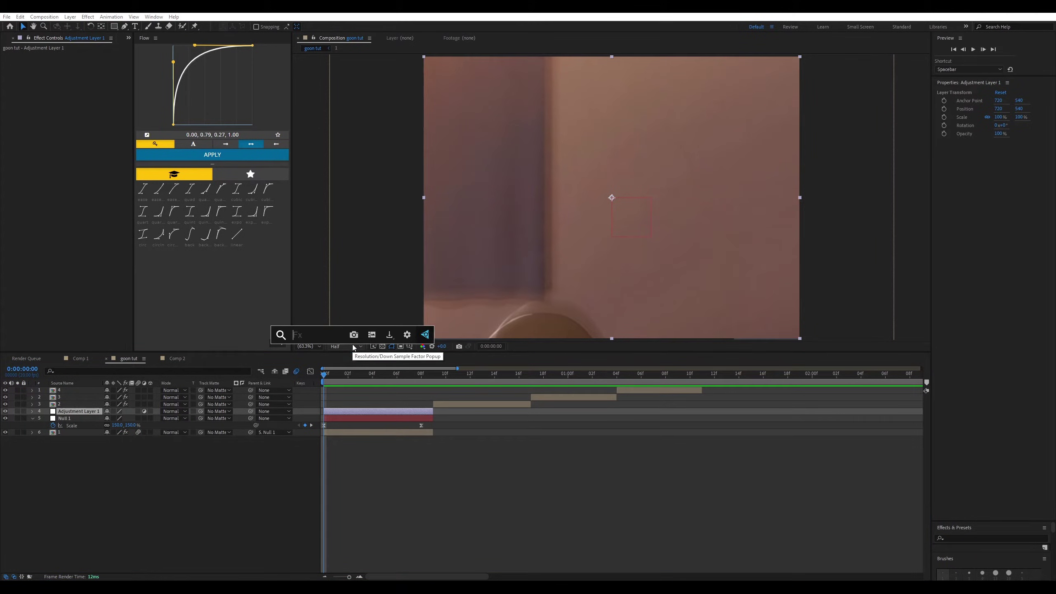
text(s_dissop)
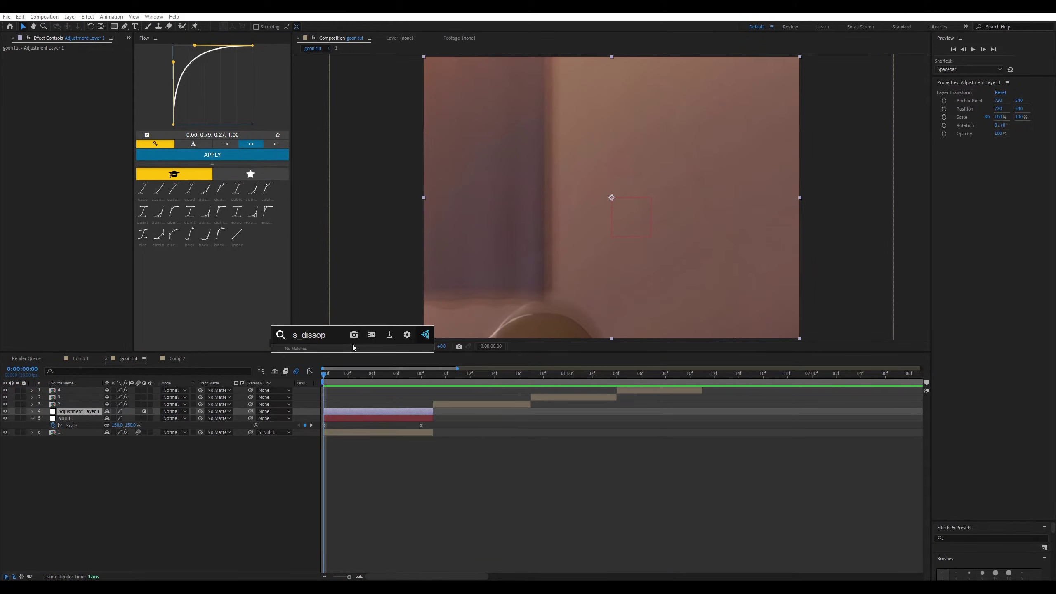
key(BackSpace)
text(lveshake)
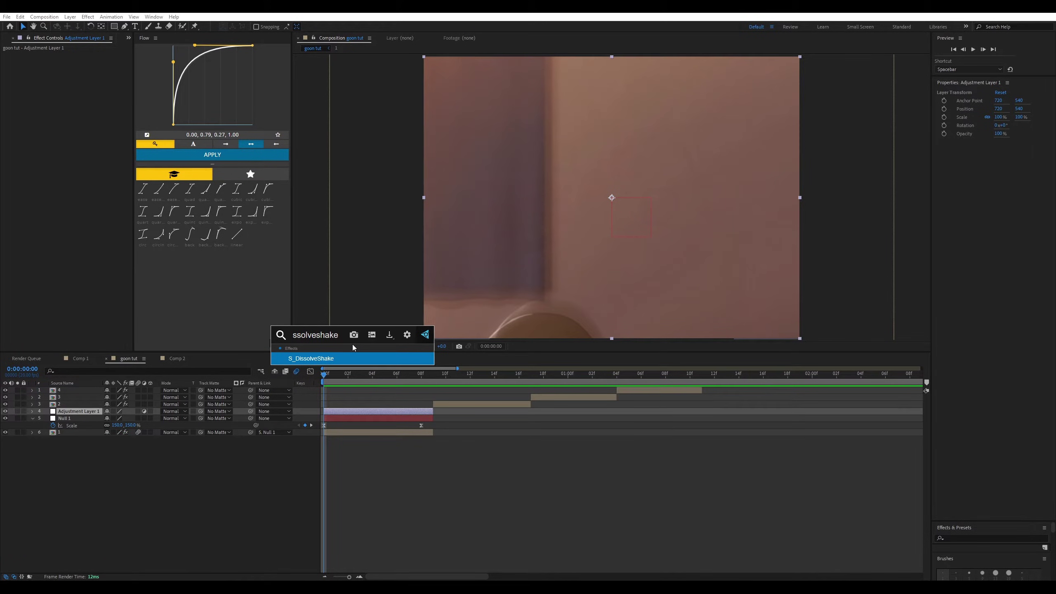
key(Return)
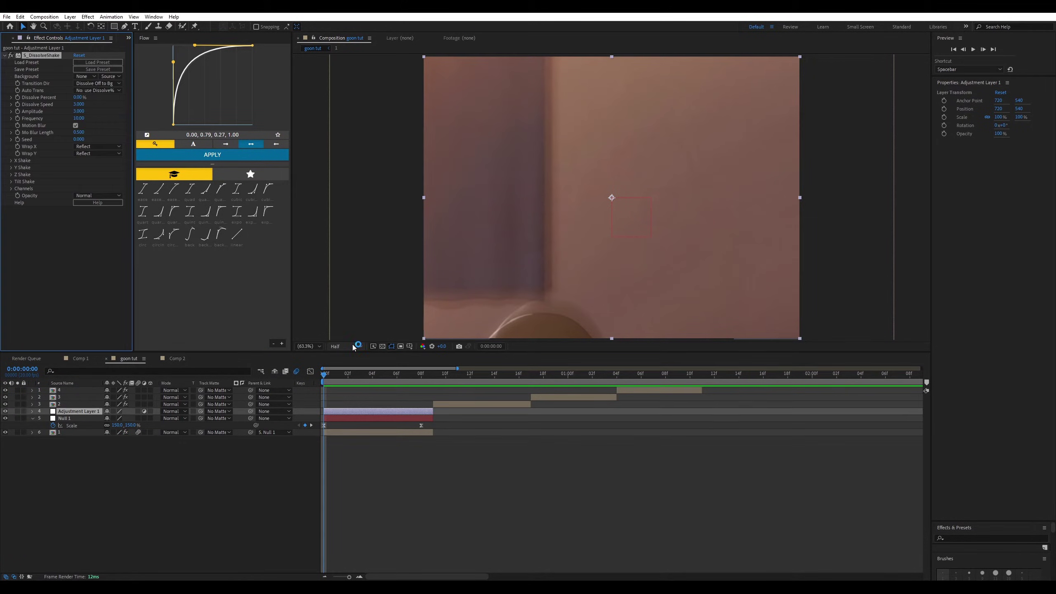
Set Wrap X and Wrap Y to No, turn off motion blur, and keep Dissolve at 30%.
click(85, 146)
click(91, 155)
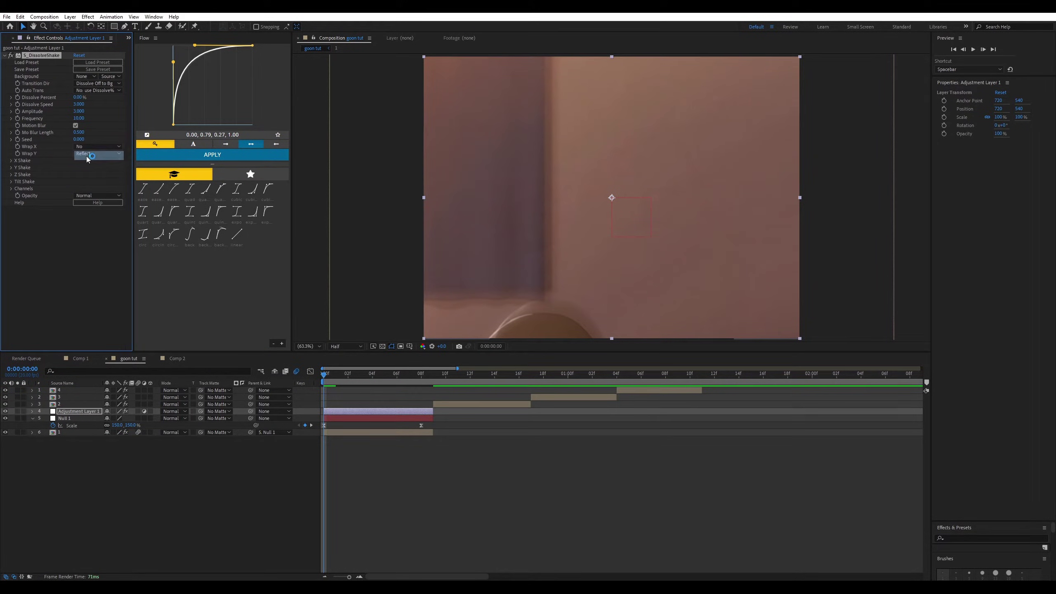
click(86, 153)
click(90, 162)
click(76, 126)
click(78, 97)
key(Return)
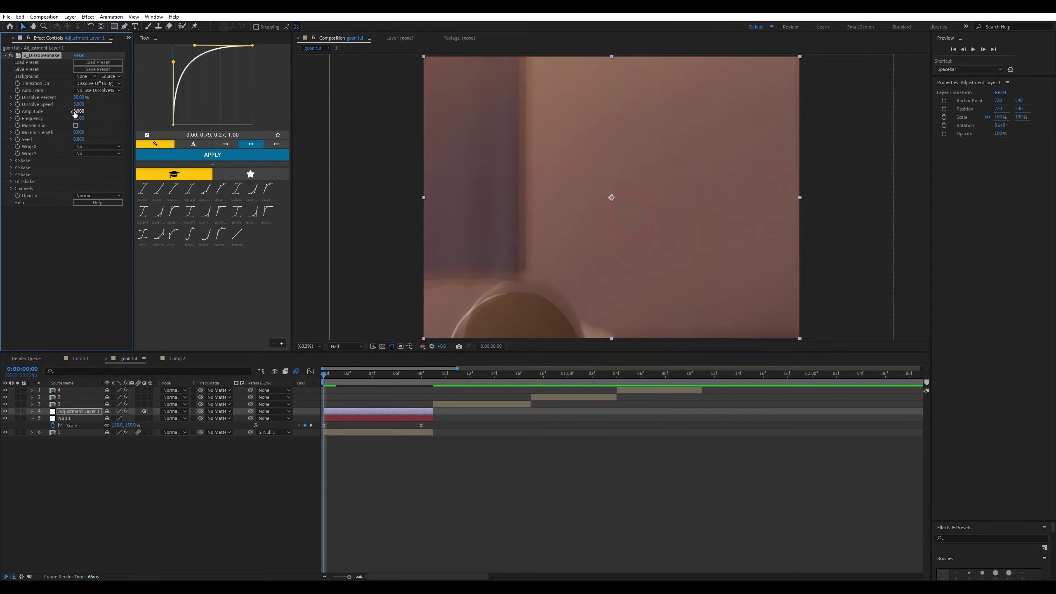
Keyframe the Amplitude at 2.5 on the first frame.
click(19, 112)
click(77, 112)
text(2.56)
key(Return)
click(78, 112)
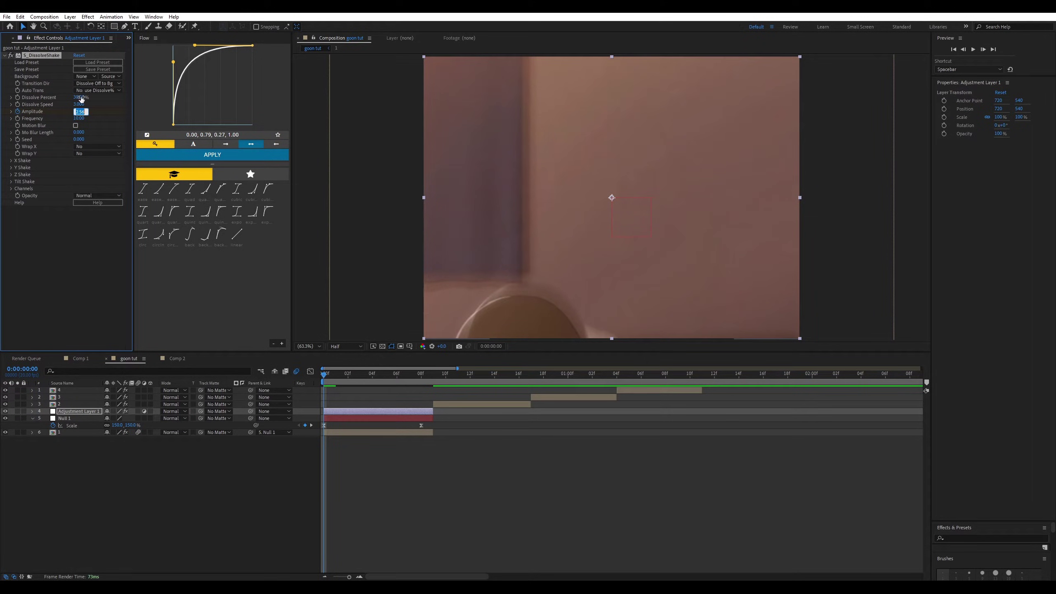
text(2)
text(.5)
key(Return)
Try different Frequency values, including 10, checking the shake at frame 5.
click(78, 118)
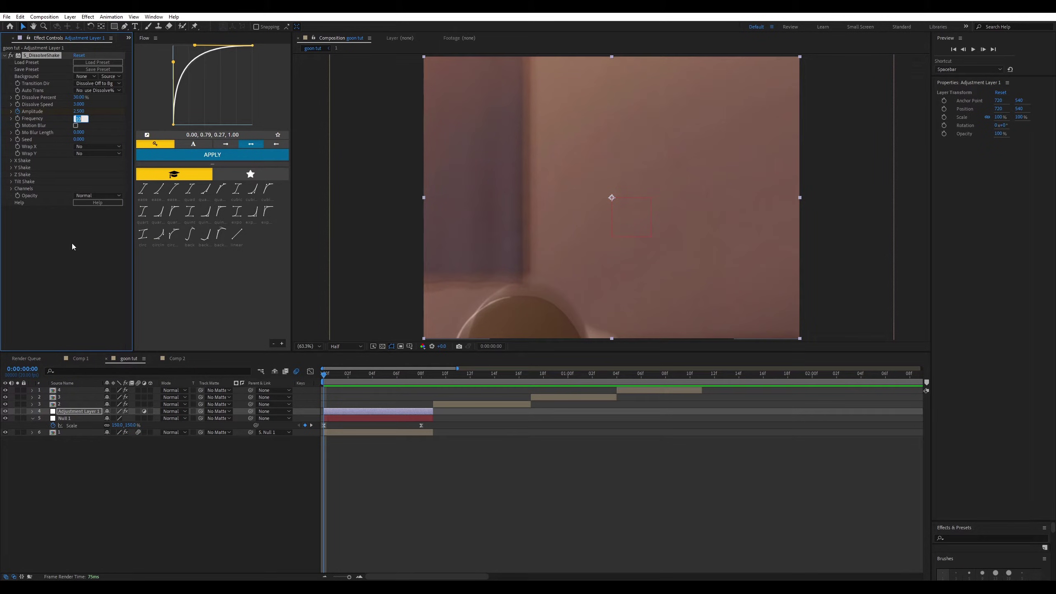
click(58, 288)
click(80, 119)
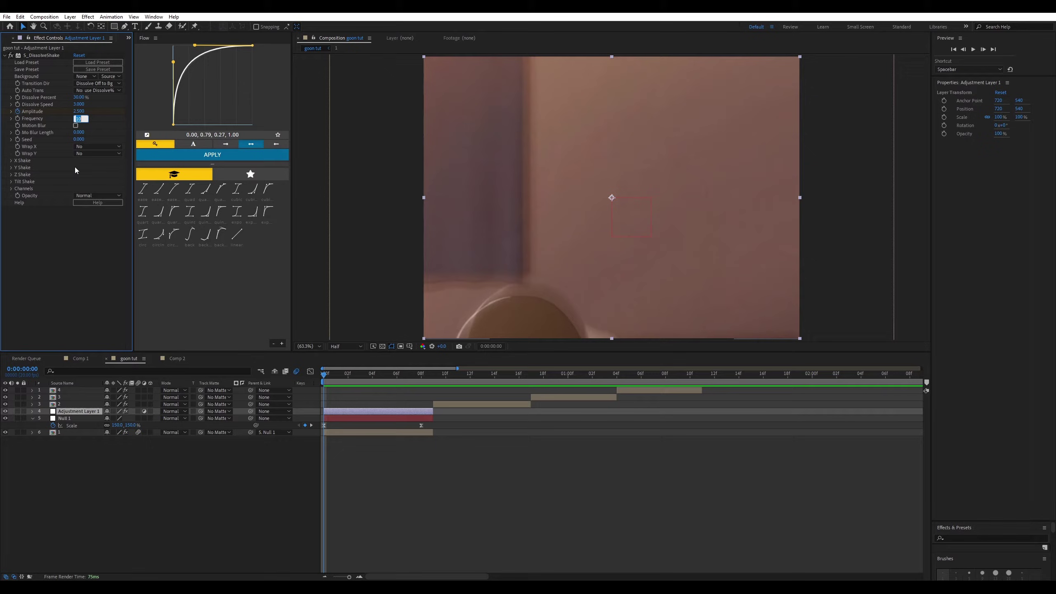
click(45, 241)
mouse_move(340, 376)
mouse_down()
mouse_move(386, 375)
mouse_move(324, 376)
mouse_up()
click(77, 119)
click(349, 428)
Set the Amplitude to 0 at frame 8 and select both Amplitude keyframes.
click(342, 409)
key(u)
click(421, 374)
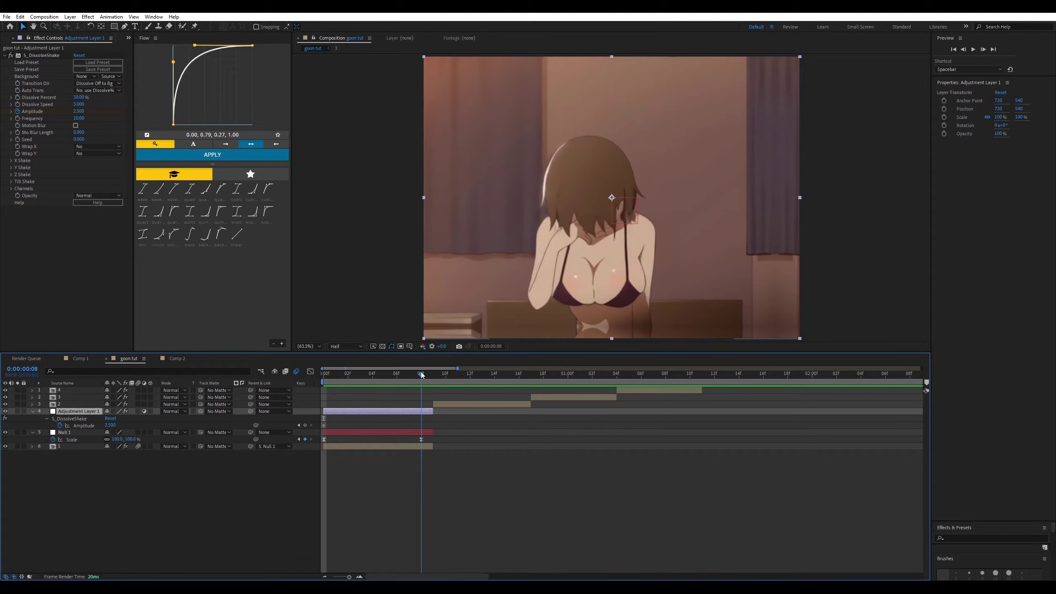
click(110, 425)
text(0)
key(Return)
drag(446, 422, 266, 432)
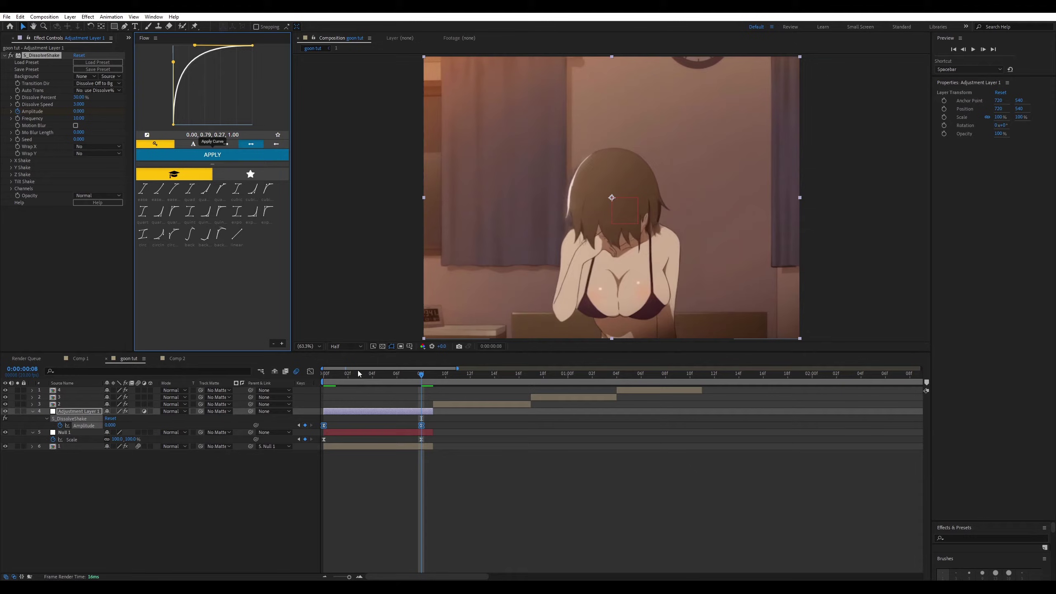
Set Frequency to 8 and preview the shake animation.
click(344, 377)
drag(344, 378, 74, 185)
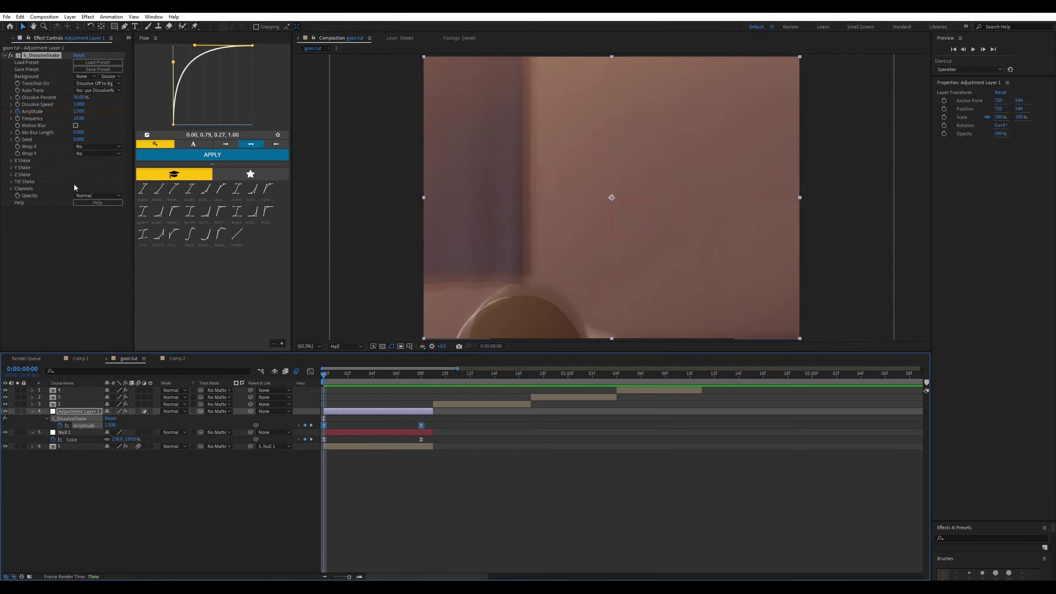
click(78, 119)
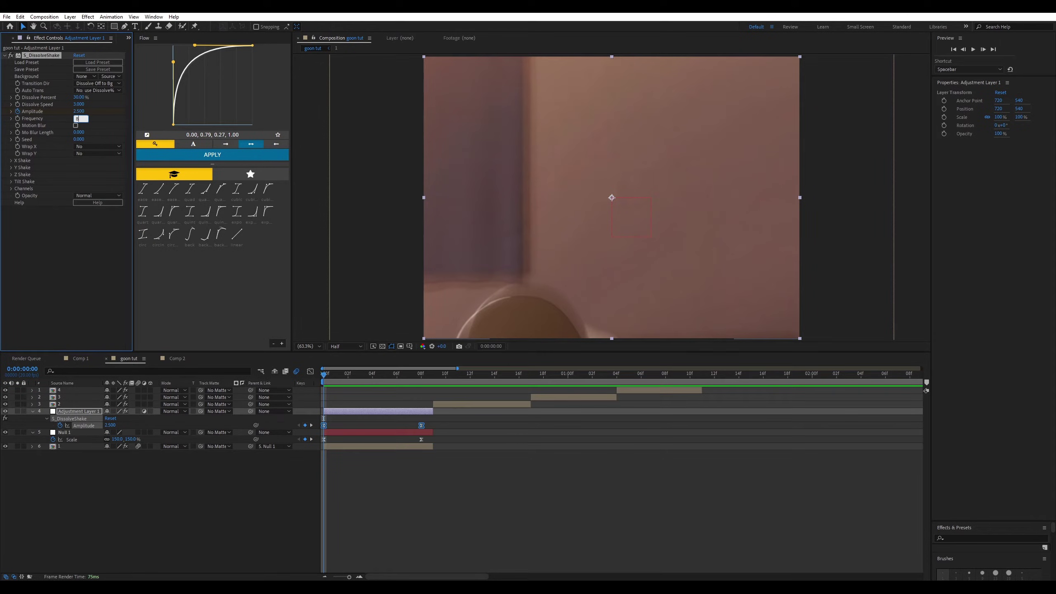
key(Return)
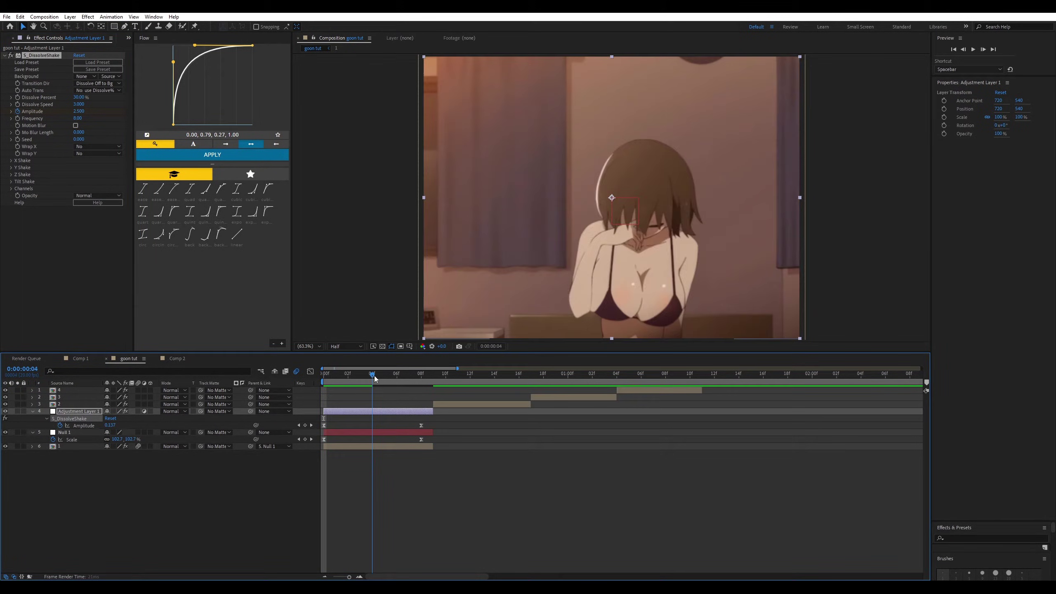
key(space)
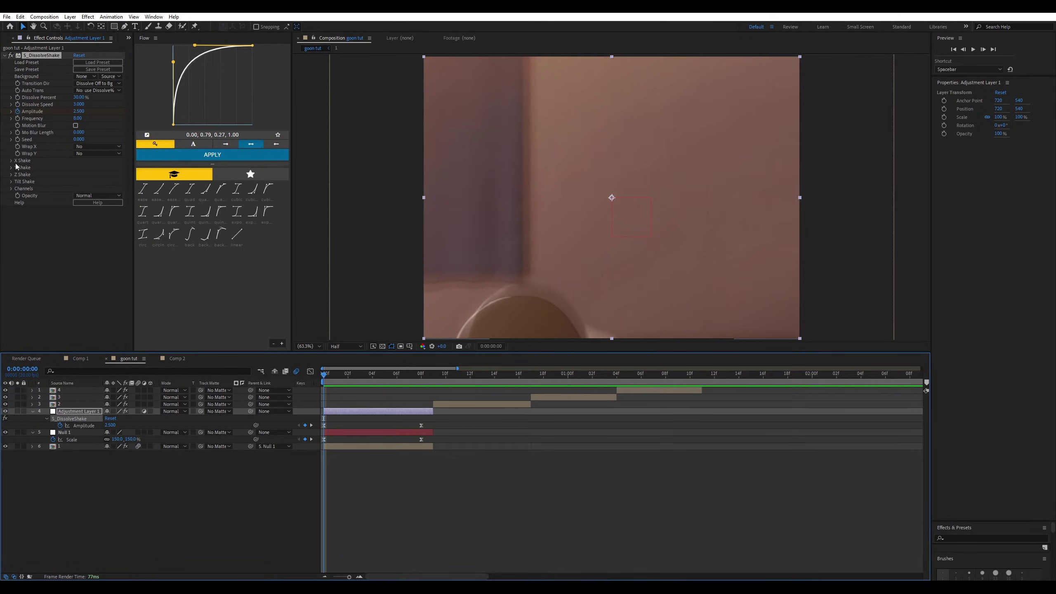
Set X Shake Rand Amp to 120 and Y Shake Rand Amp to 80.
click(11, 160)
click(80, 167)
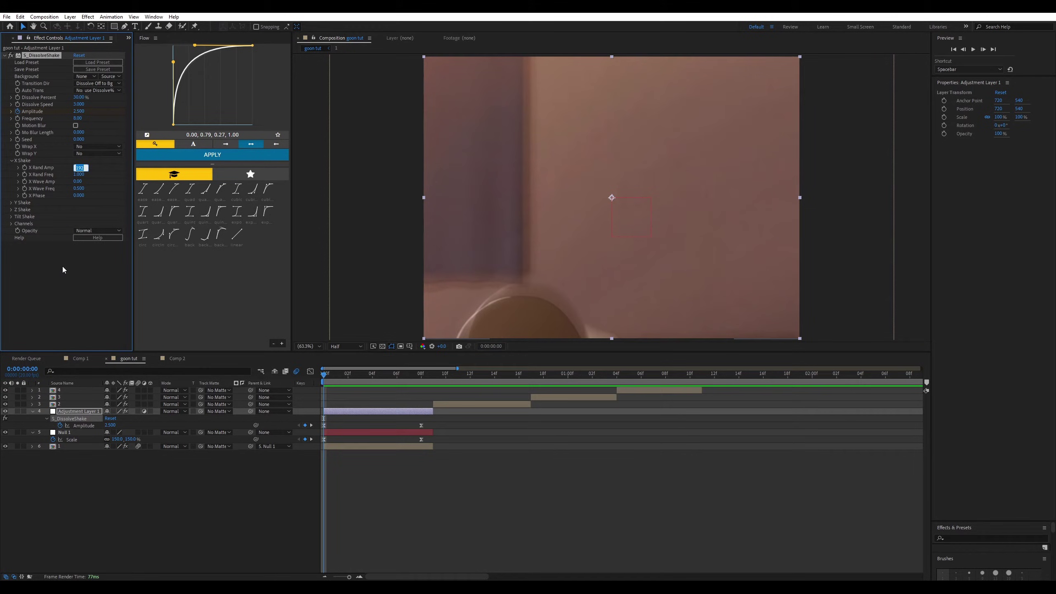
text(120)
key(Return)
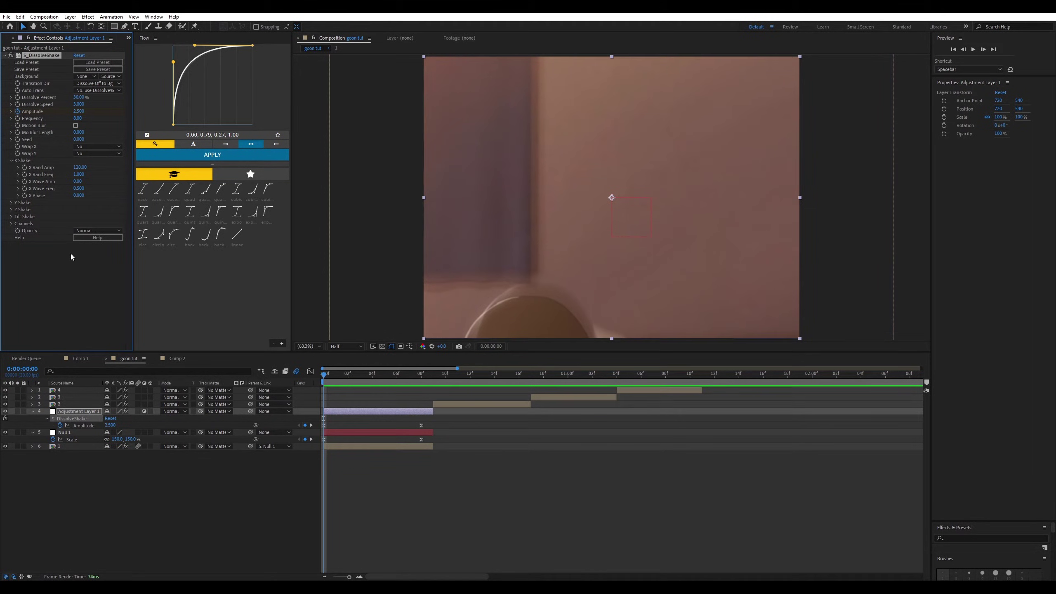
click(11, 202)
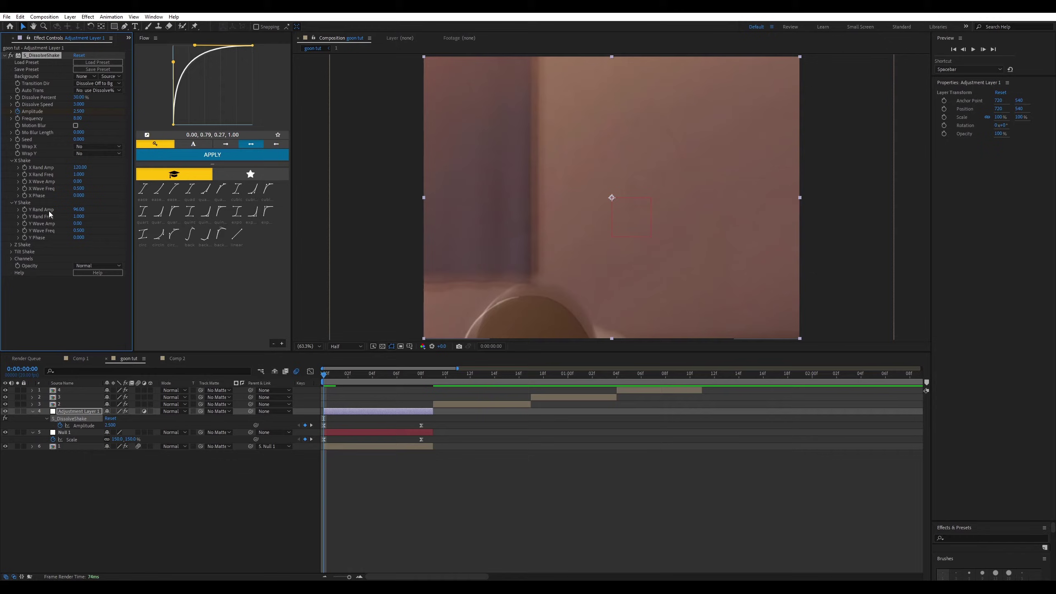
click(80, 209)
key(Return)
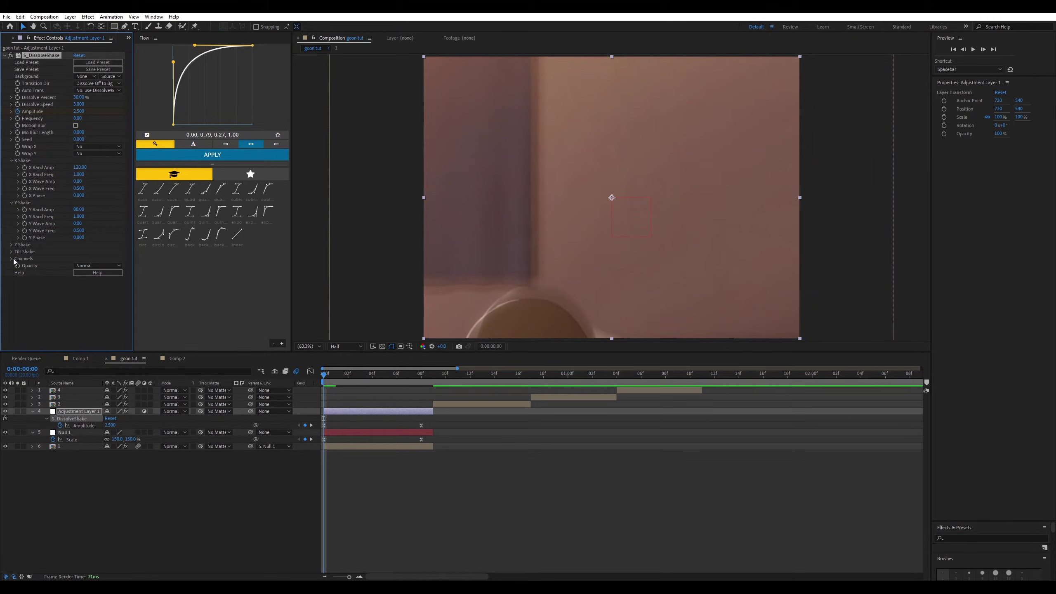
Set Z Rand Amp to 100, Tilt Rand Amp to 1.4, and raise Seed to 0.120.
click(11, 245)
click(79, 251)
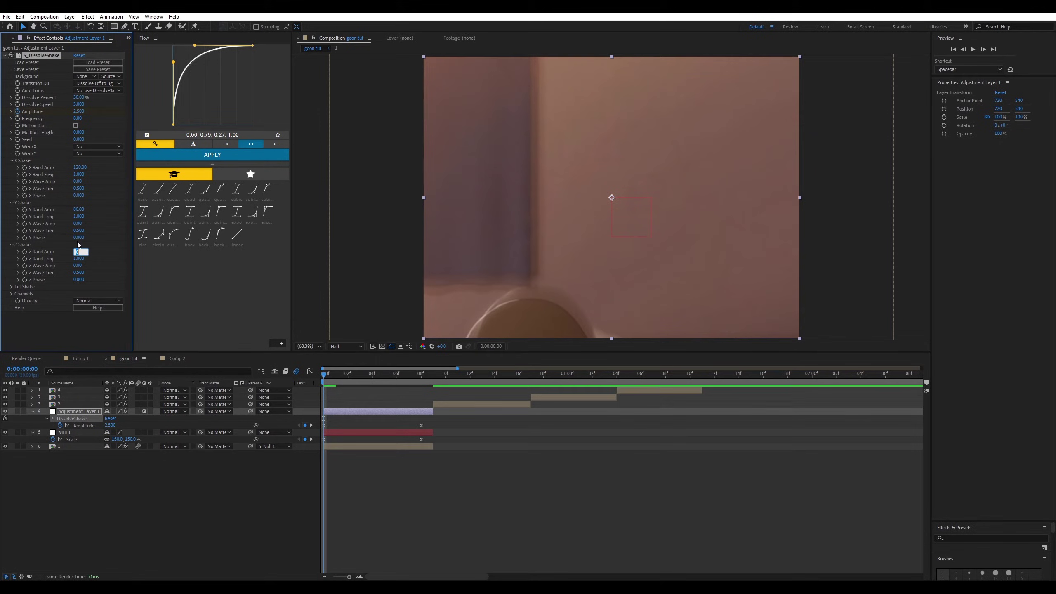
key(Return)
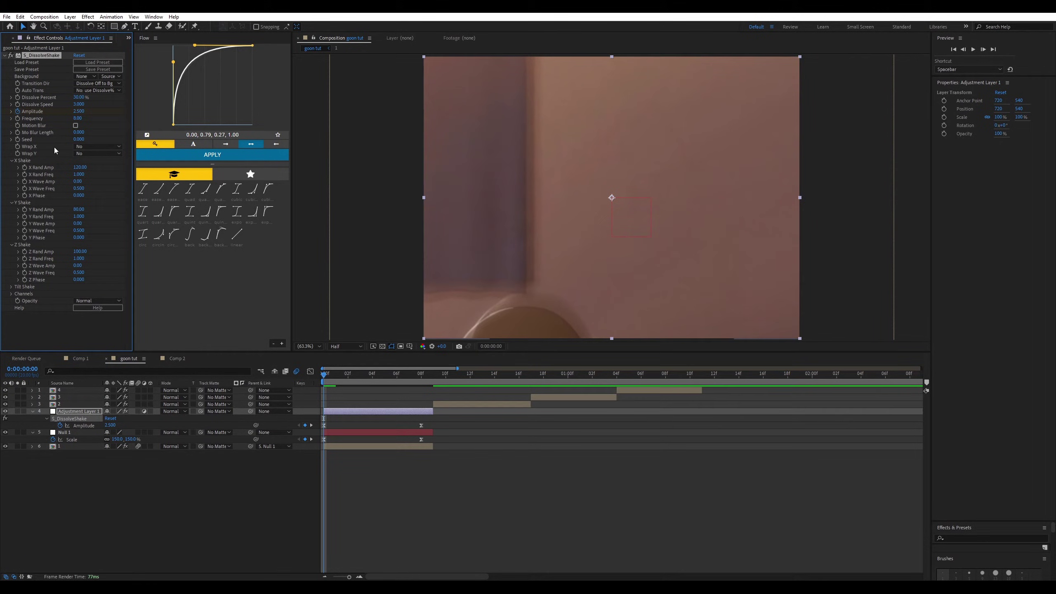
click(11, 286)
click(80, 293)
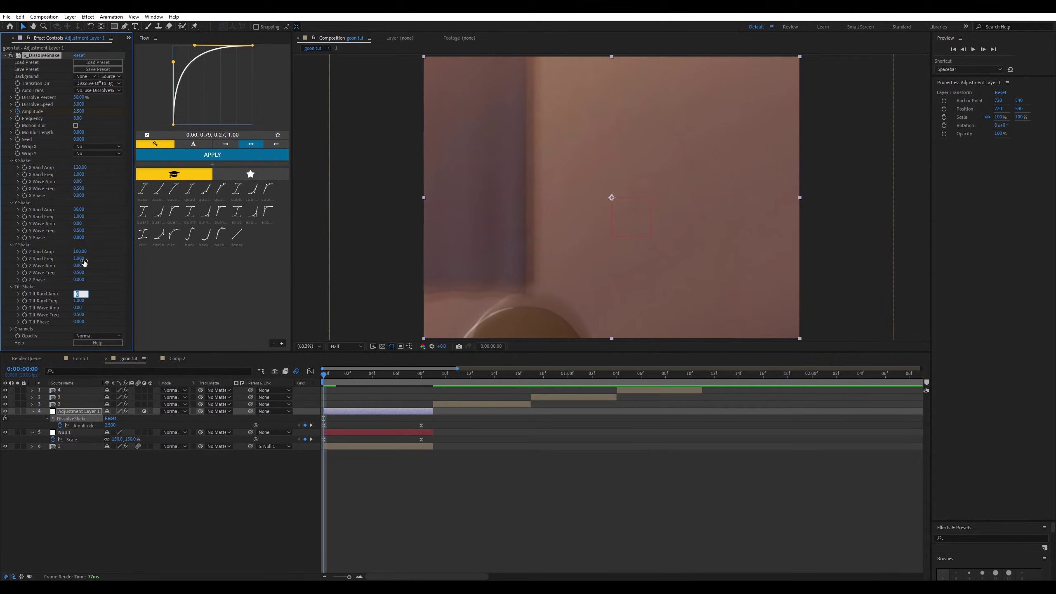
text(1.4)
key(Return)
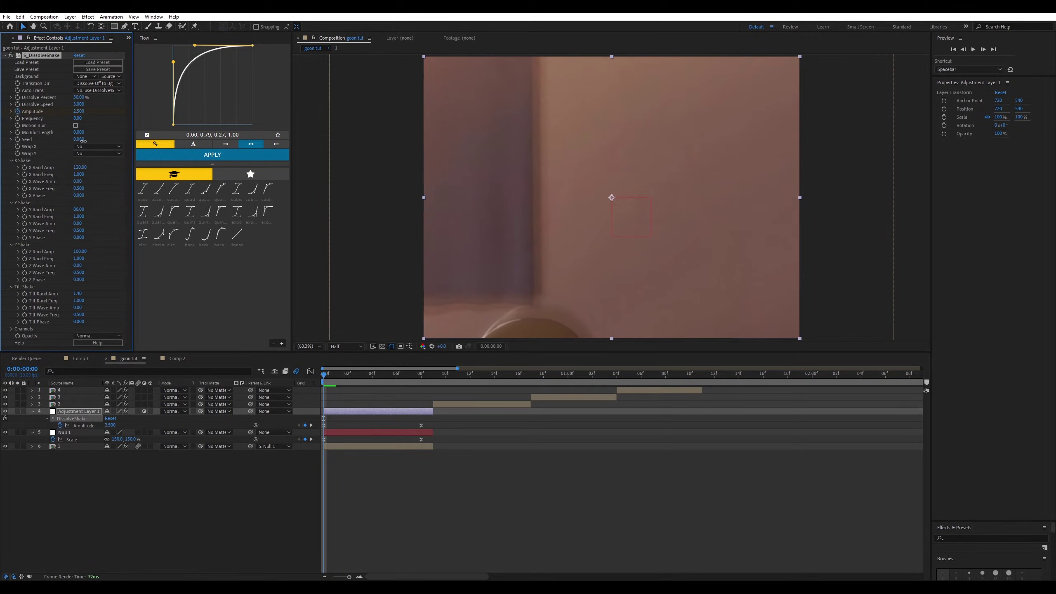
drag(83, 141, 86, 141)
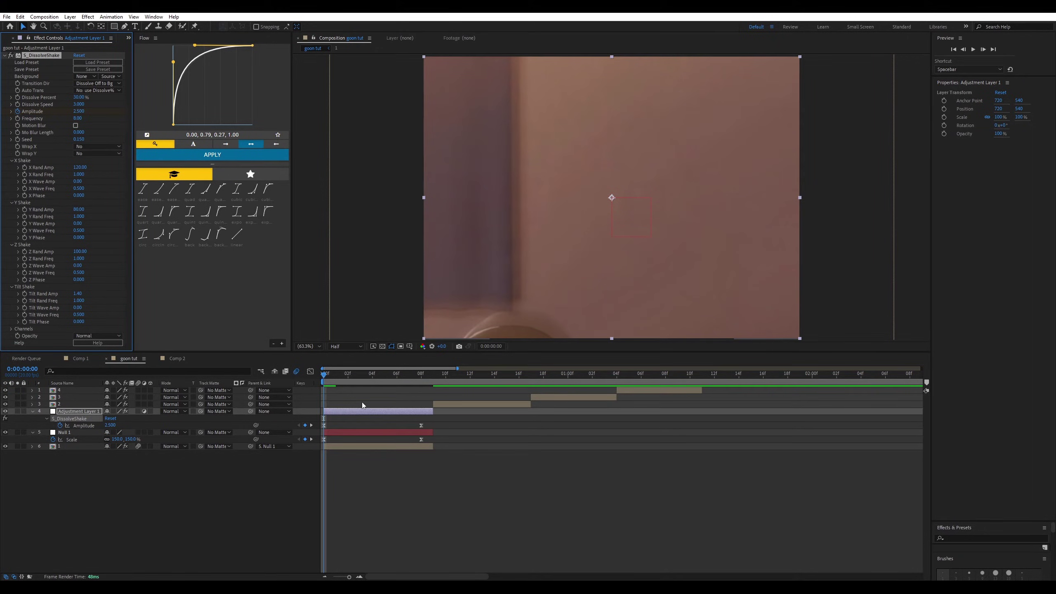
drag(368, 374, 407, 385)
Move the Amplitude end keyframe from 8f to about 13f.
key(space)
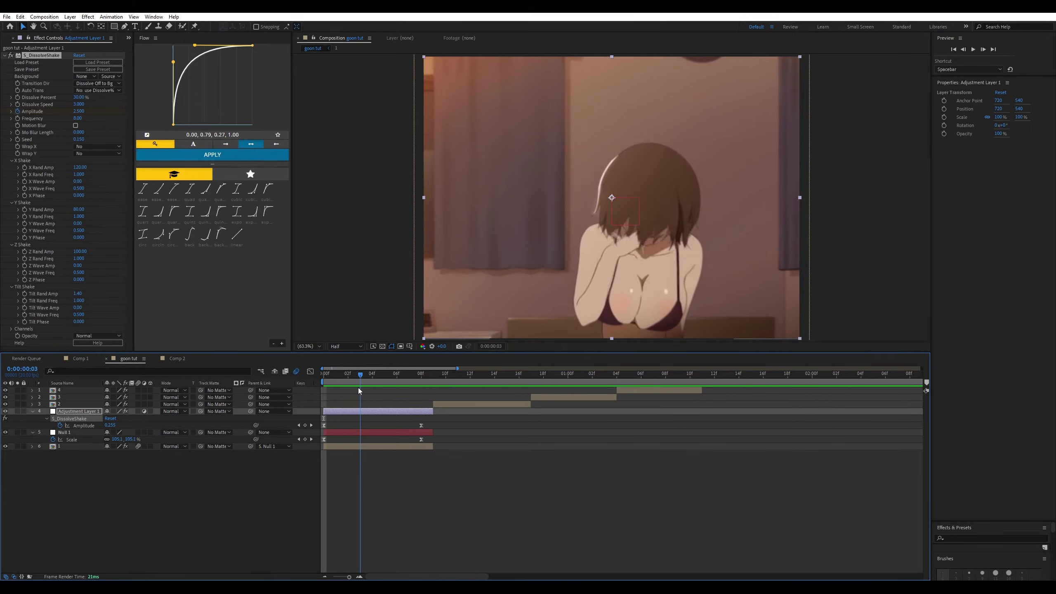
key(space)
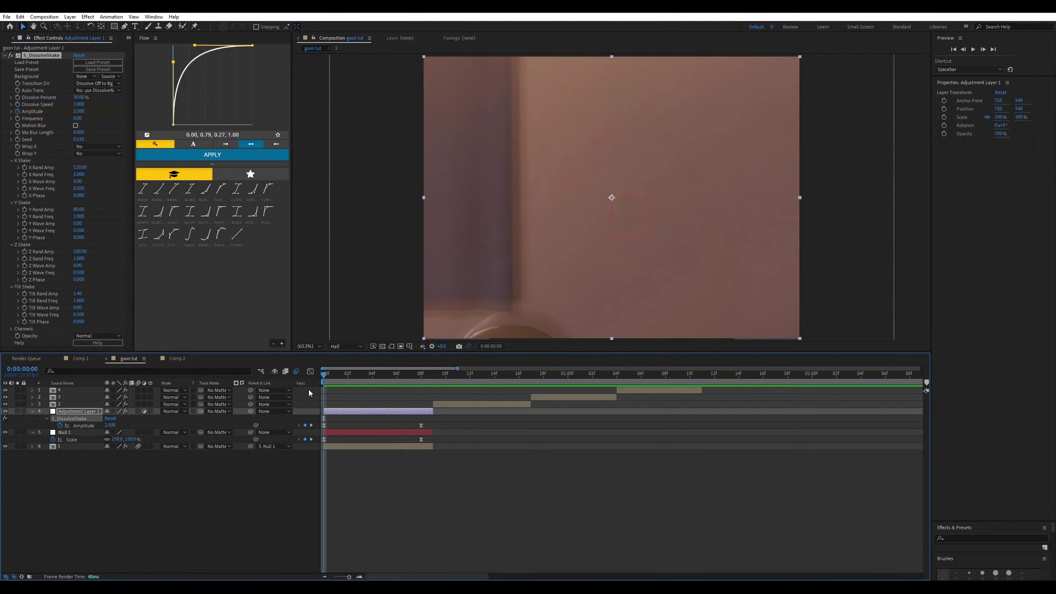
click(421, 425)
drag(332, 375, 425, 388)
drag(422, 425, 482, 426)
Ease the Amplitude falloff into a smoother curve in the Graph Editor and preview it.
click(310, 371)
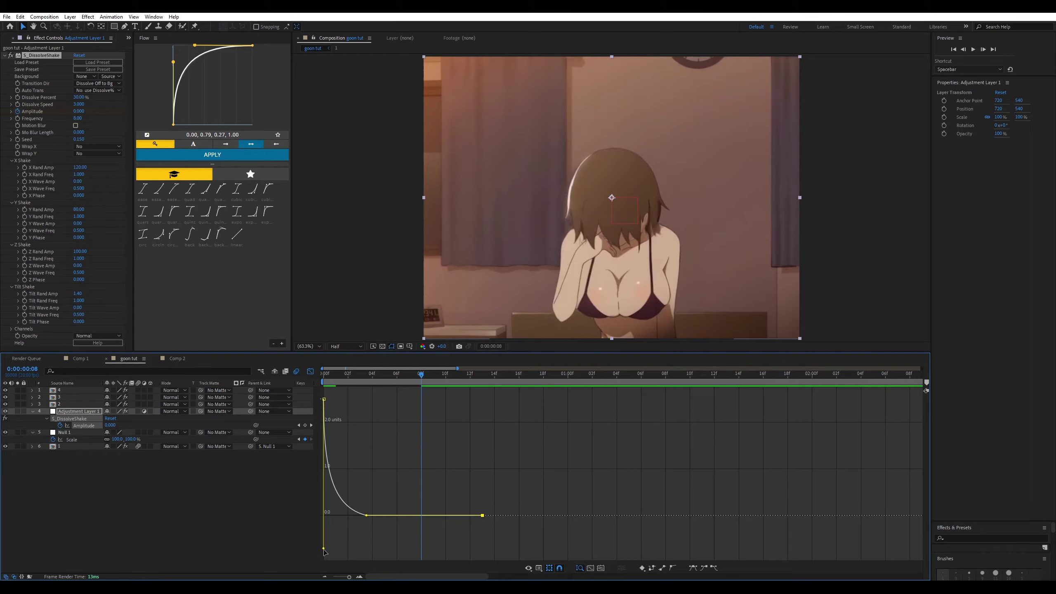
drag(323, 549, 340, 483)
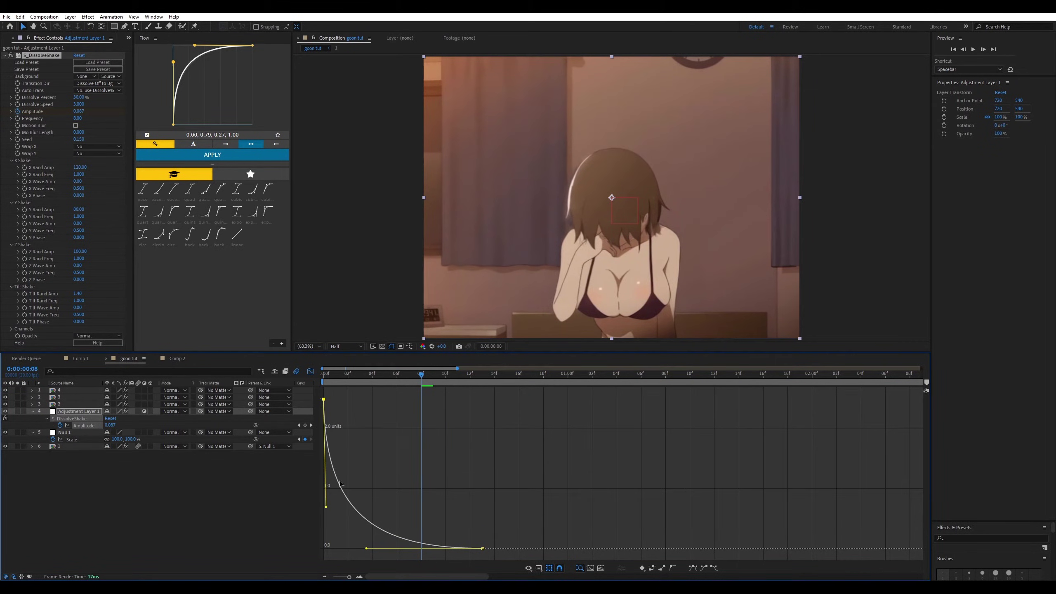
drag(416, 370, 323, 386)
key(space)
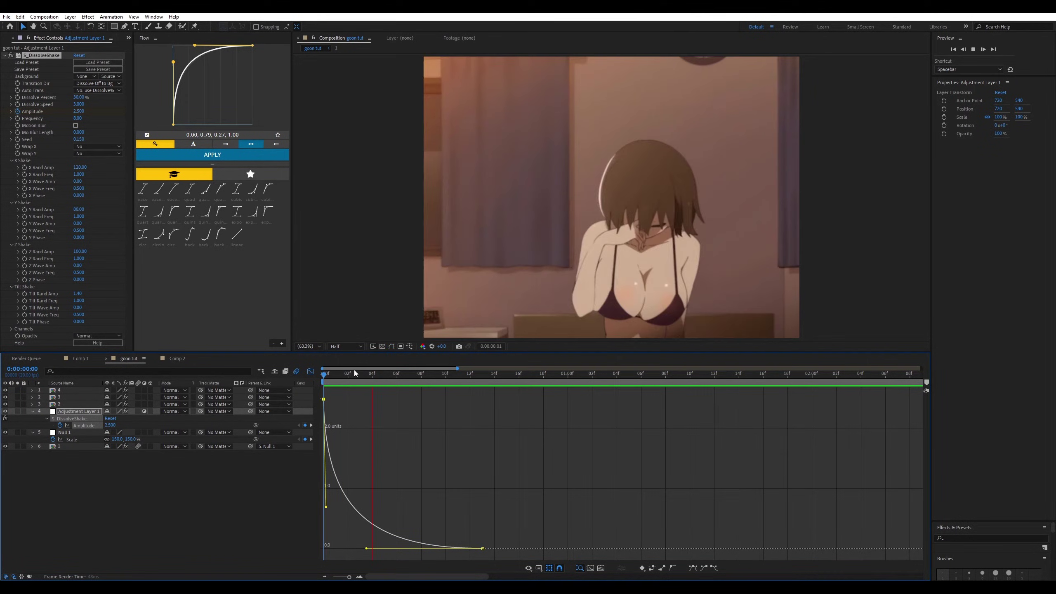
click(348, 382)
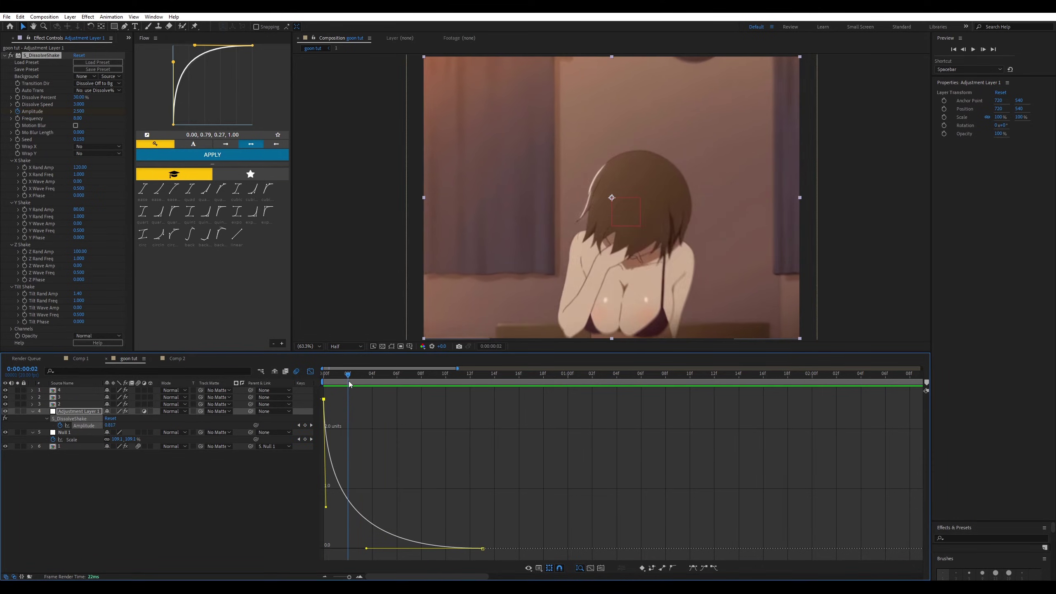
key(Home)
Raise the shake's Seed from 0.270 to 0.320 and preview the result.
click(81, 139)
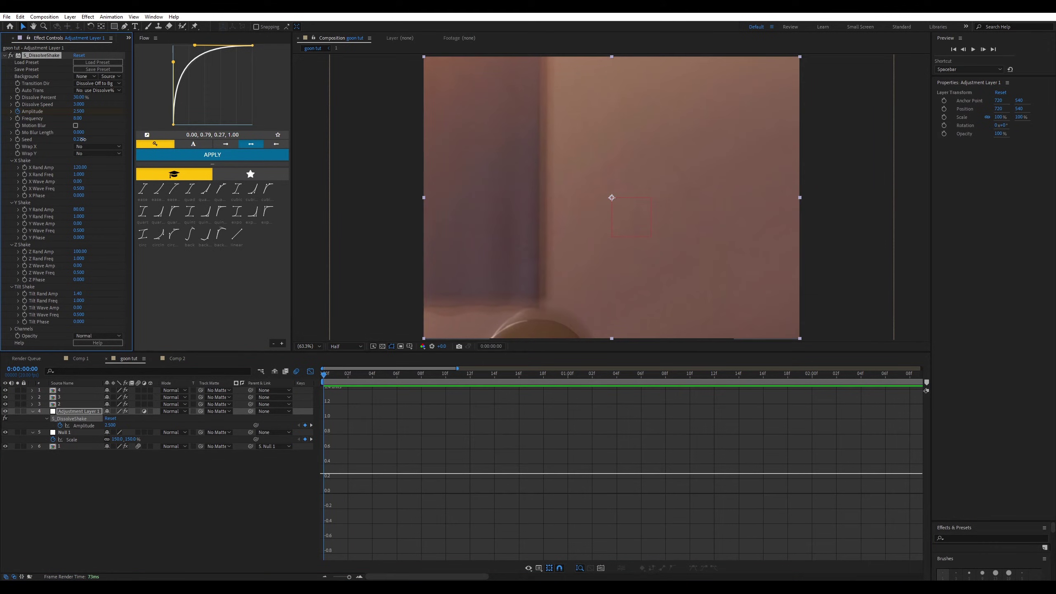
key(space)
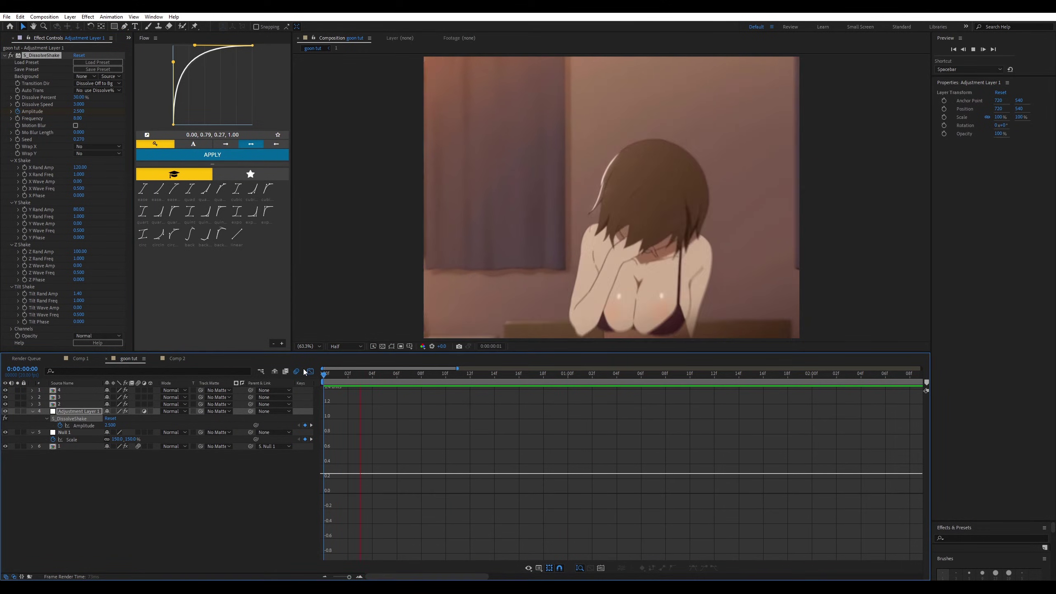
key(space)
drag(82, 142, 86, 141)
key(space)
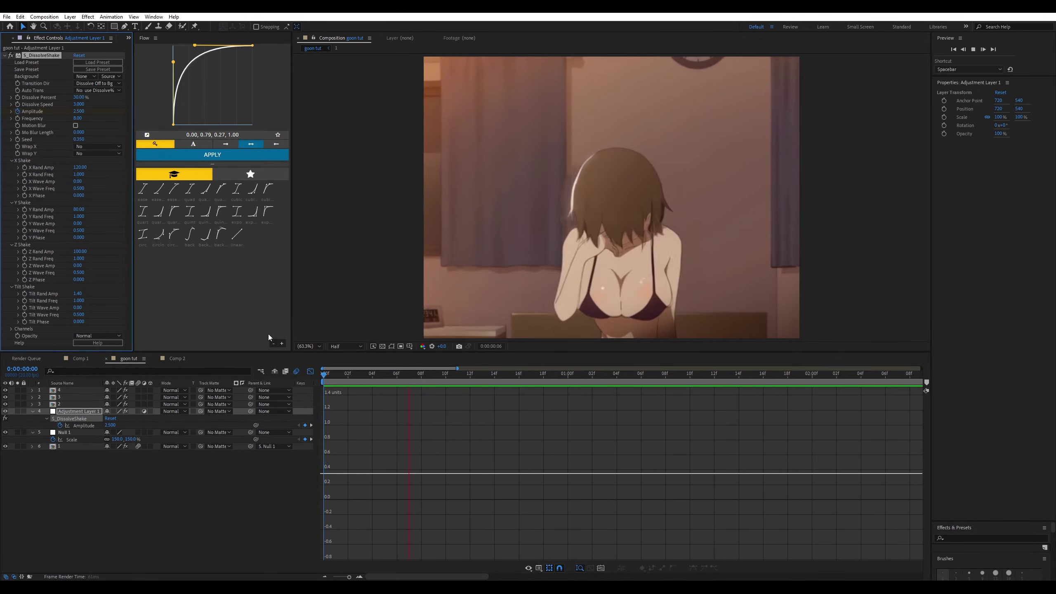
Duplicate the shake adjustment layer and place the copy above the second clip, starting around 10f.
click(310, 371)
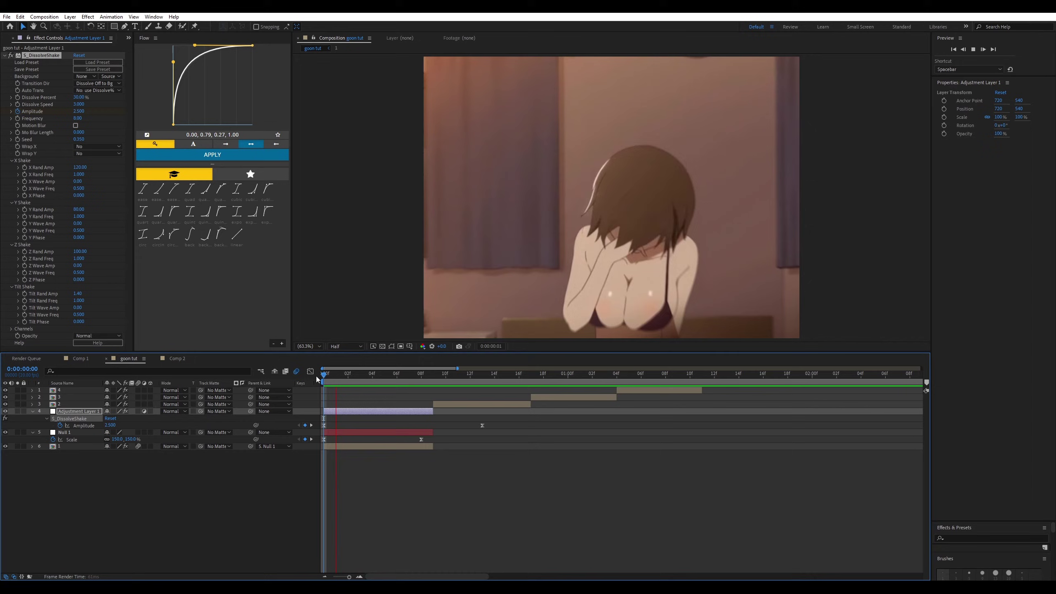
click(310, 371)
click(311, 371)
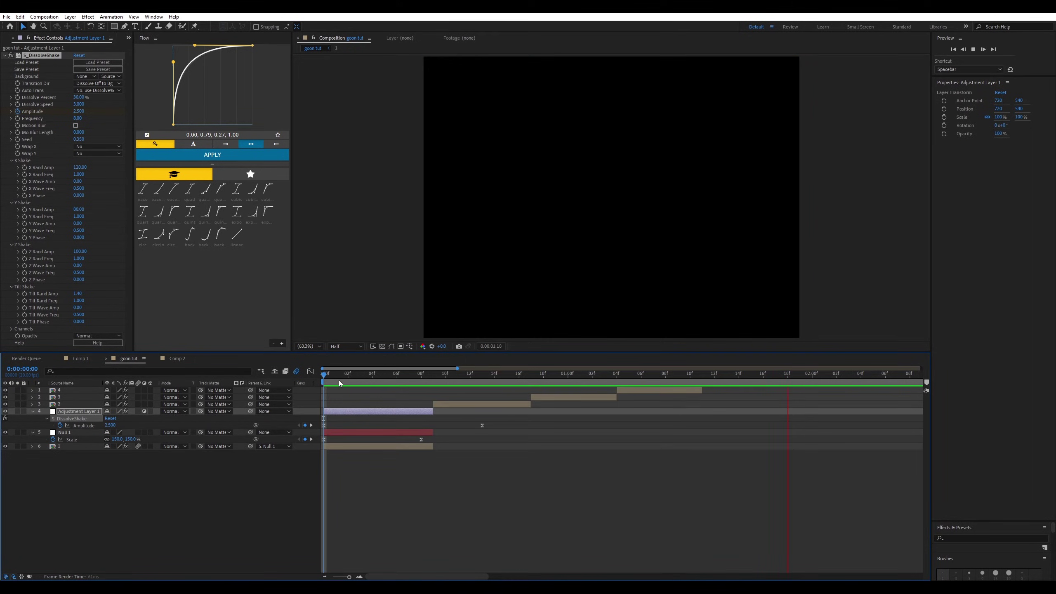
click(345, 412)
key(ctrl+d)
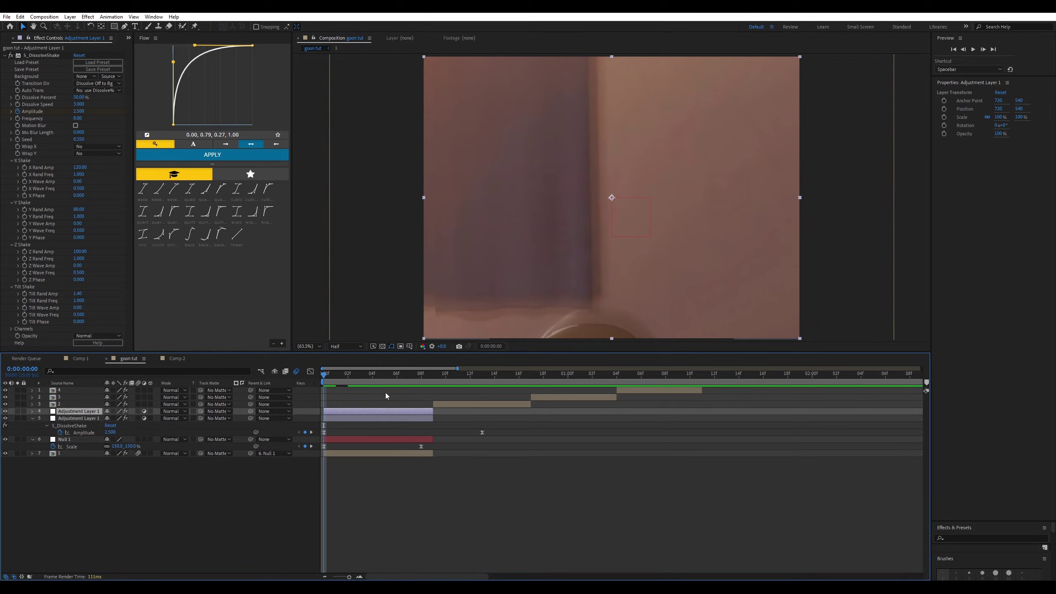
drag(89, 413, 85, 403)
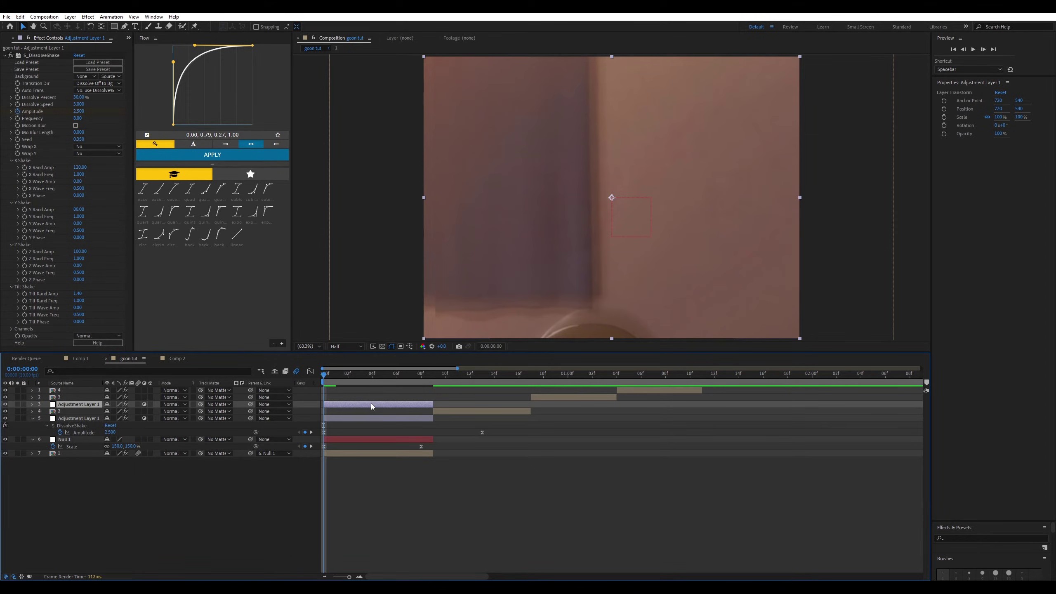
drag(371, 403, 474, 412)
mouse_move(438, 377)
mouse_down()
mouse_move(519, 380)
mouse_move(424, 378)
mouse_move(433, 377)
mouse_up()
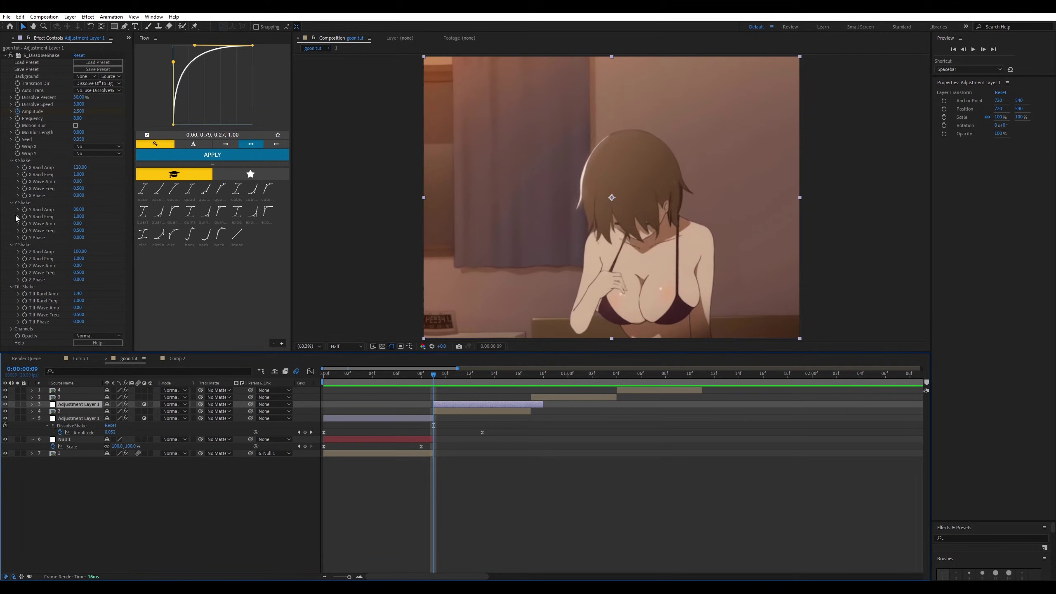
Change the copy's S_DissolveShake Seed to 0.150 and preview the new shake.
click(41, 55)
drag(75, 139, 73, 140)
key(space)
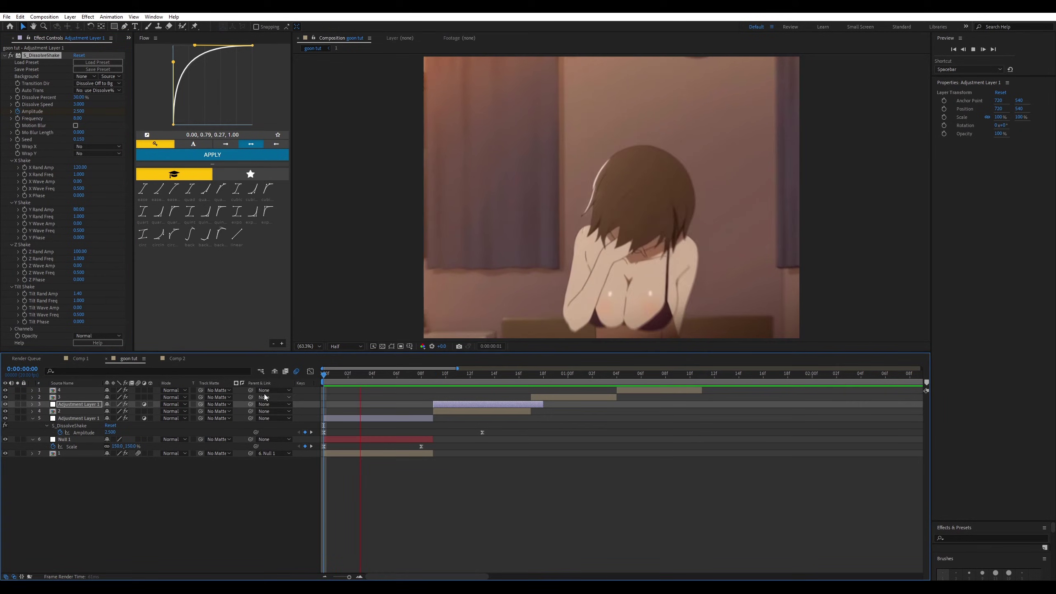
key(space)
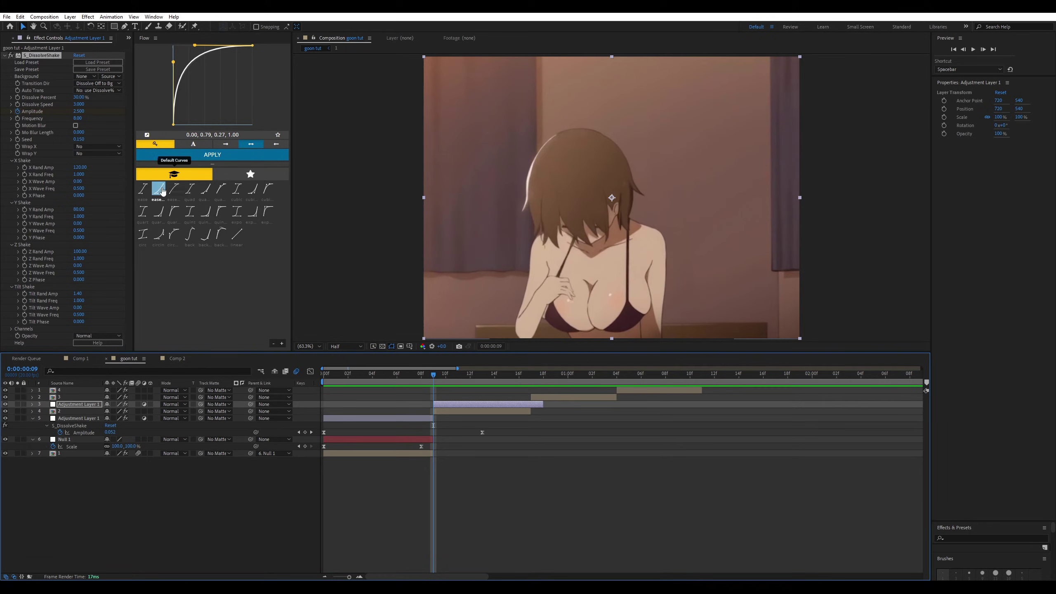
Shift the copy and its Amplitude keyframes one frame earlier so it starts at 9f.
key(ctrl+v)
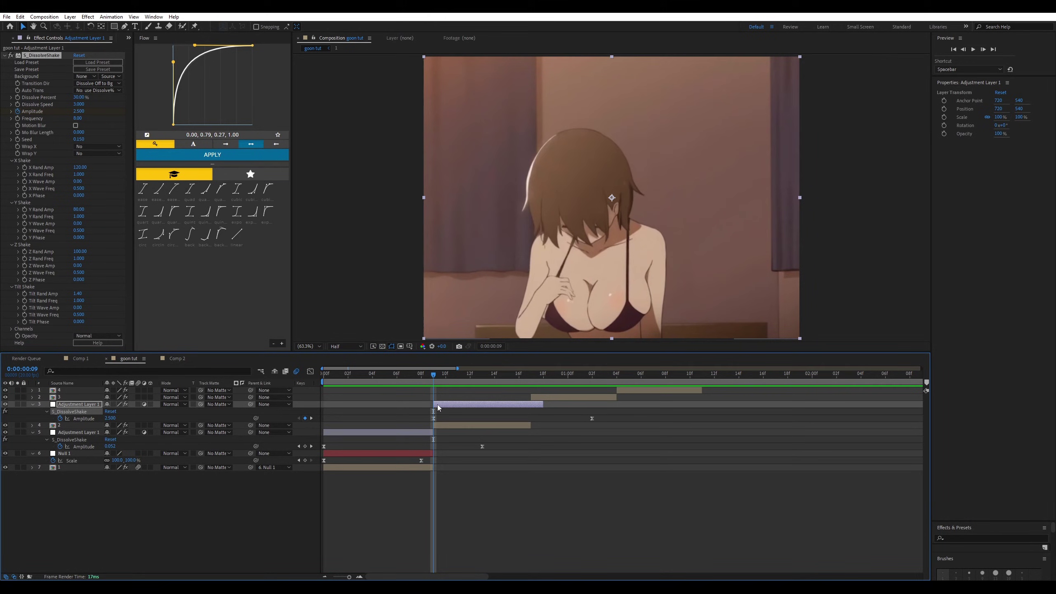
mouse_move(437, 408)
mouse_down()
mouse_move(425, 408)
mouse_move(433, 406)
mouse_up()
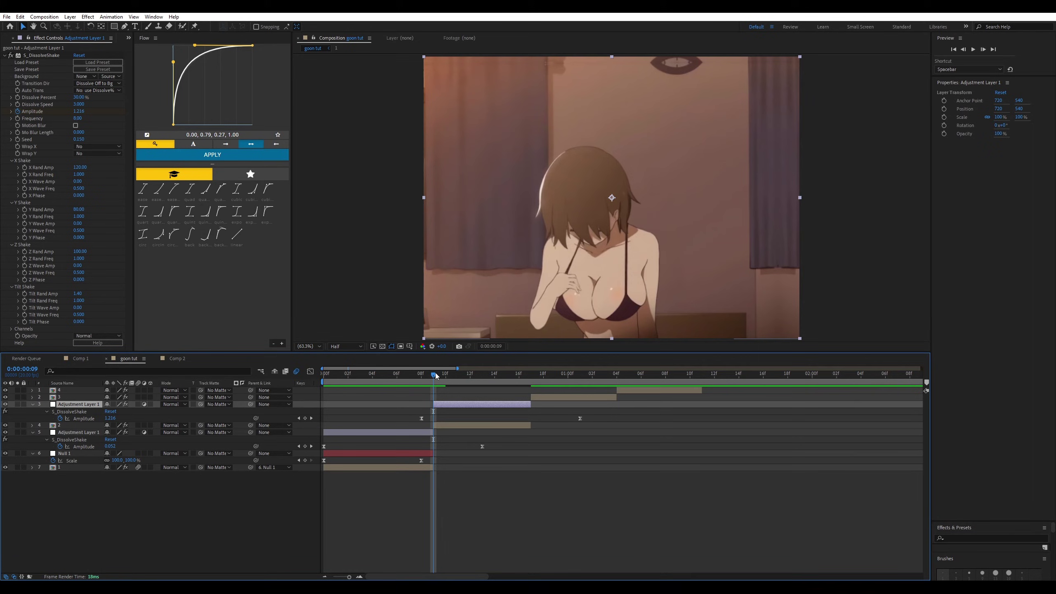
drag(433, 378, 433, 404)
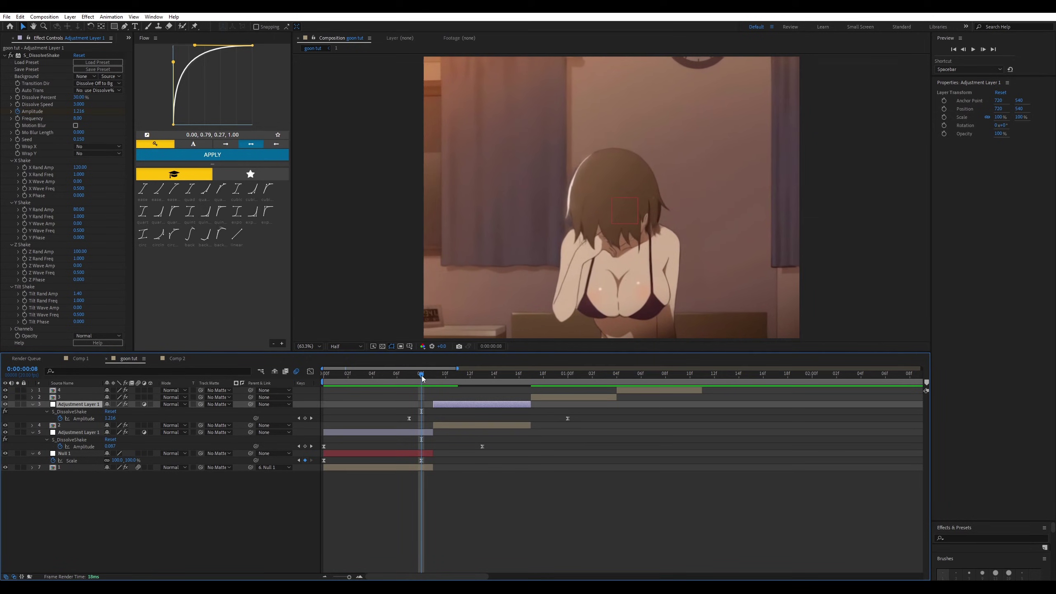
key(space)
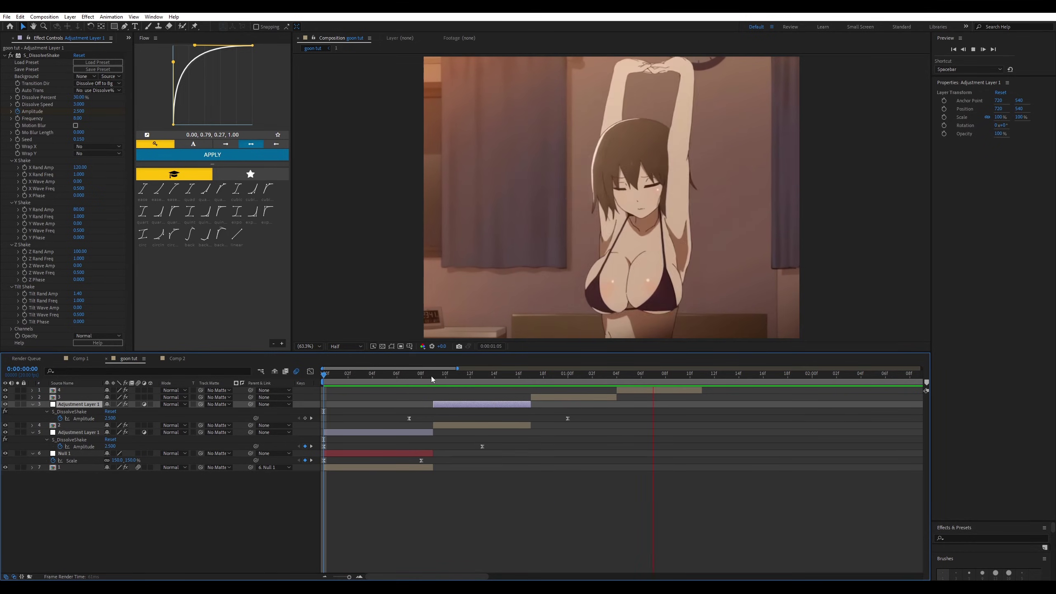
key(space)
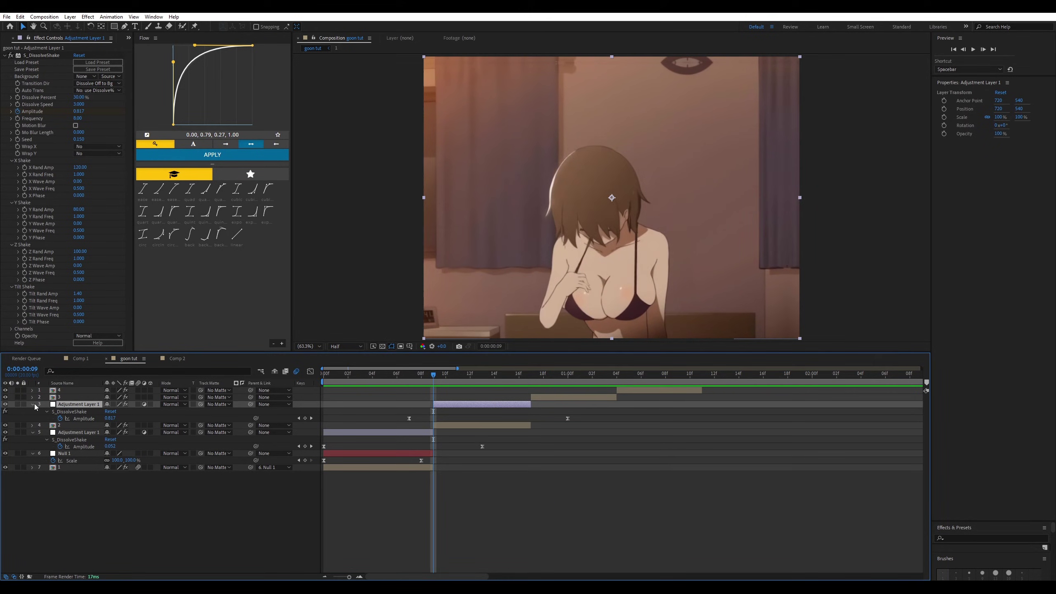
click(32, 405)
Create a new adjustment layer, split it at 9f, delete the earlier piece, and trim its end to 10f.
click(32, 439)
click(32, 418)
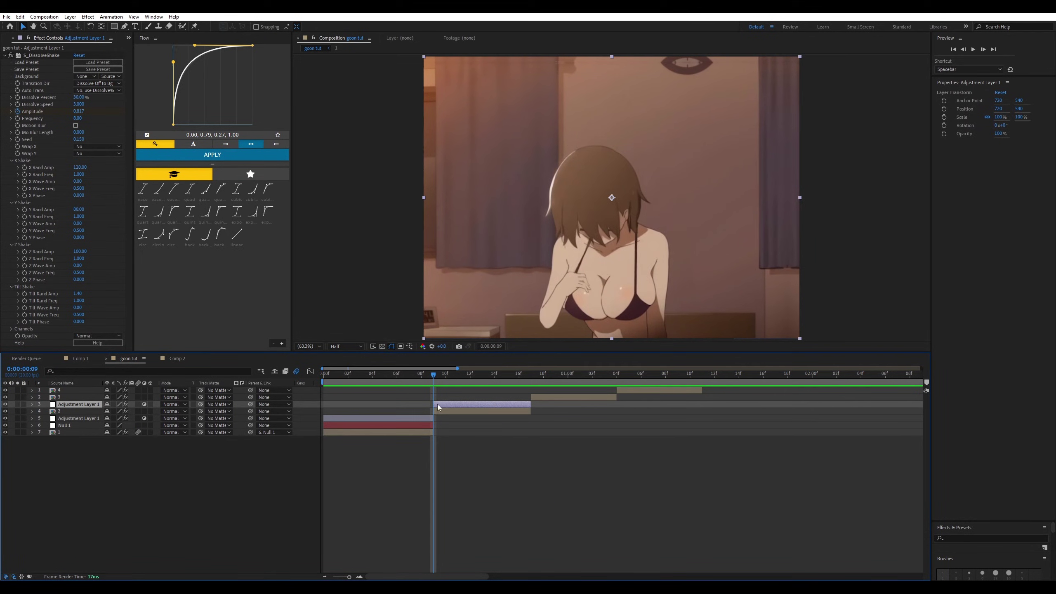
key(ctrl+alt+y)
key(ctrl+shift+d)
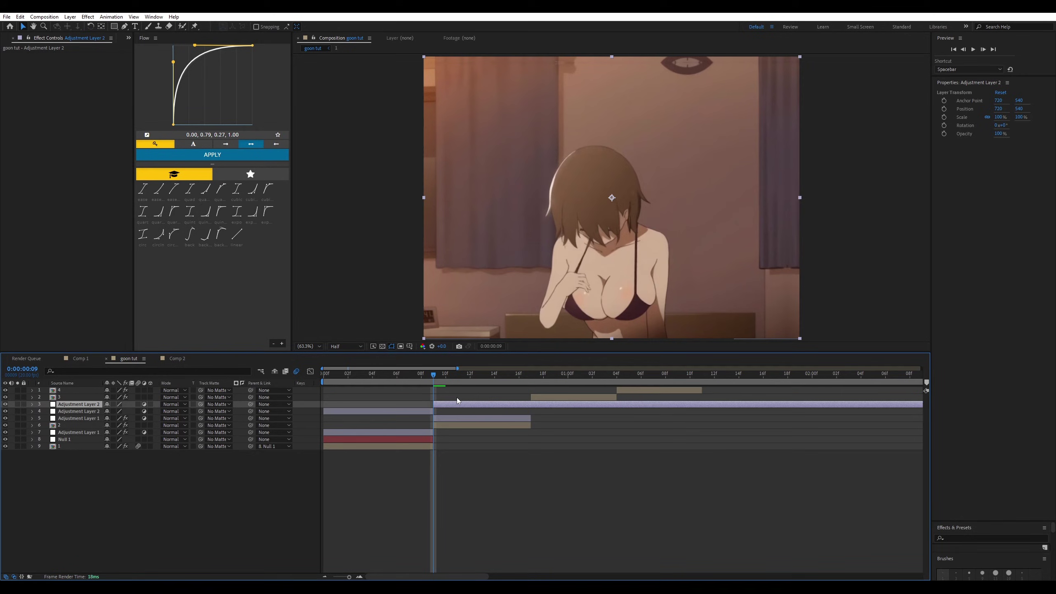
click(384, 412)
key(Delete)
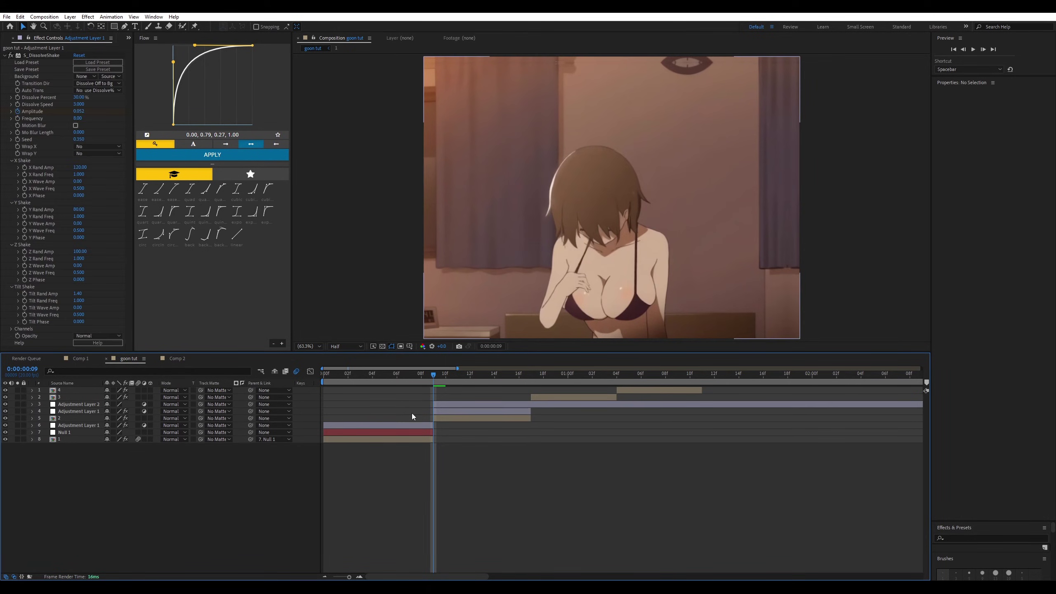
click(442, 378)
click(443, 406)
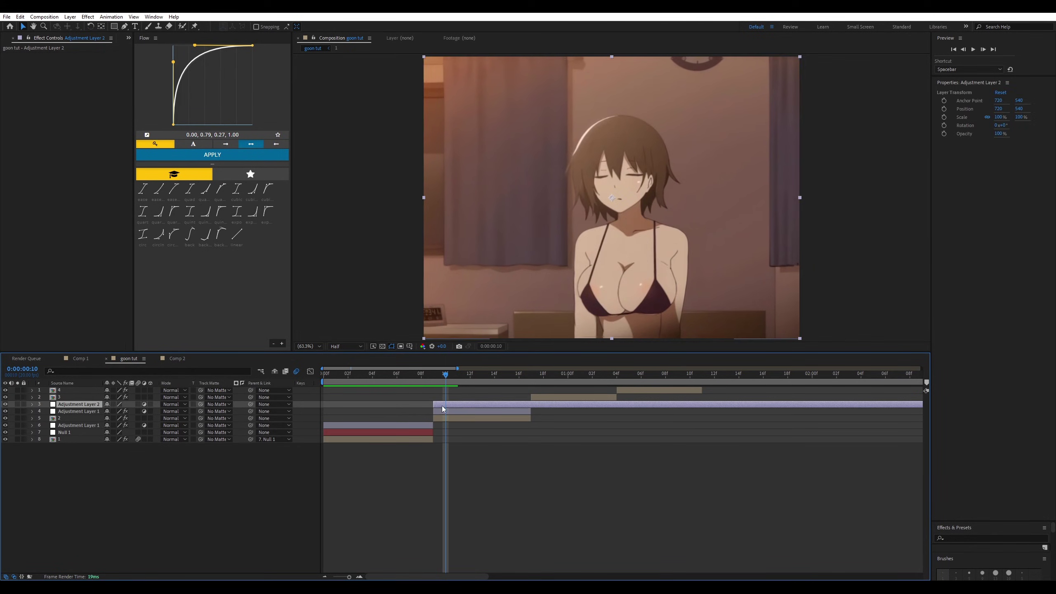
key(alt+bracketright)
click(377, 416)
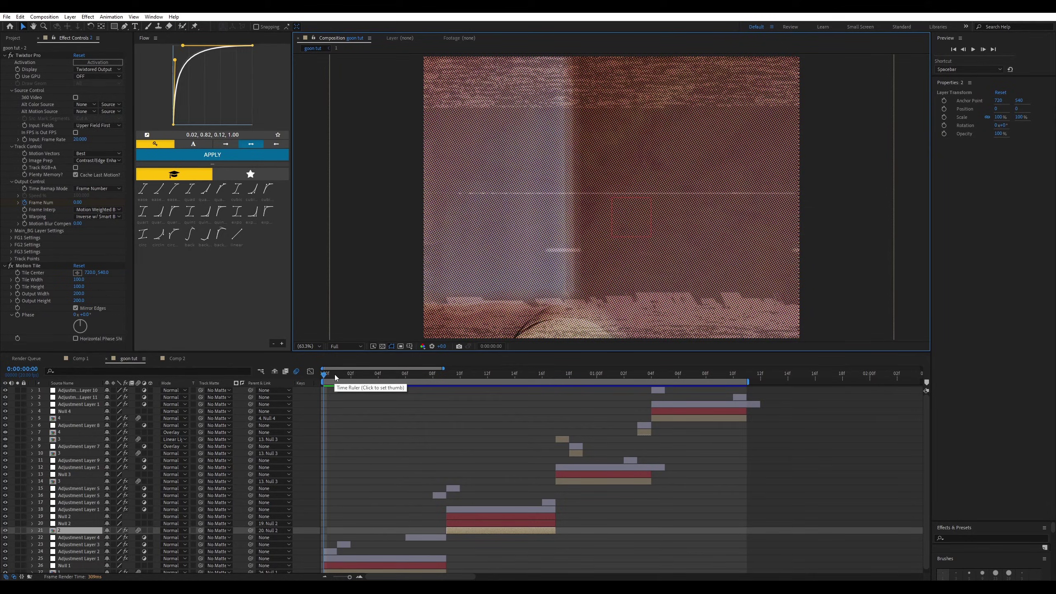
key(space)
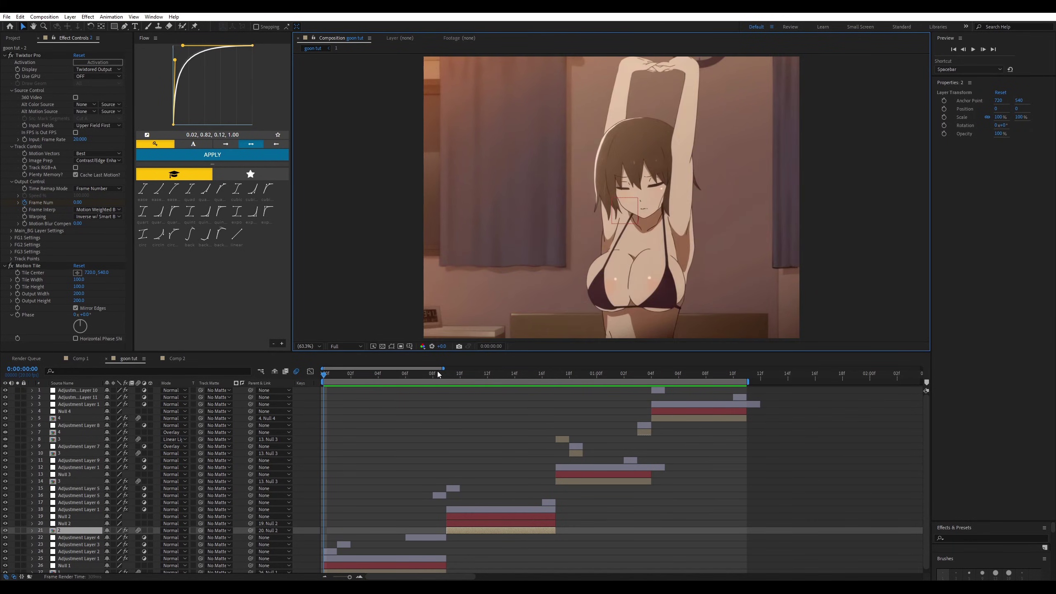
drag(438, 372, 319, 382)
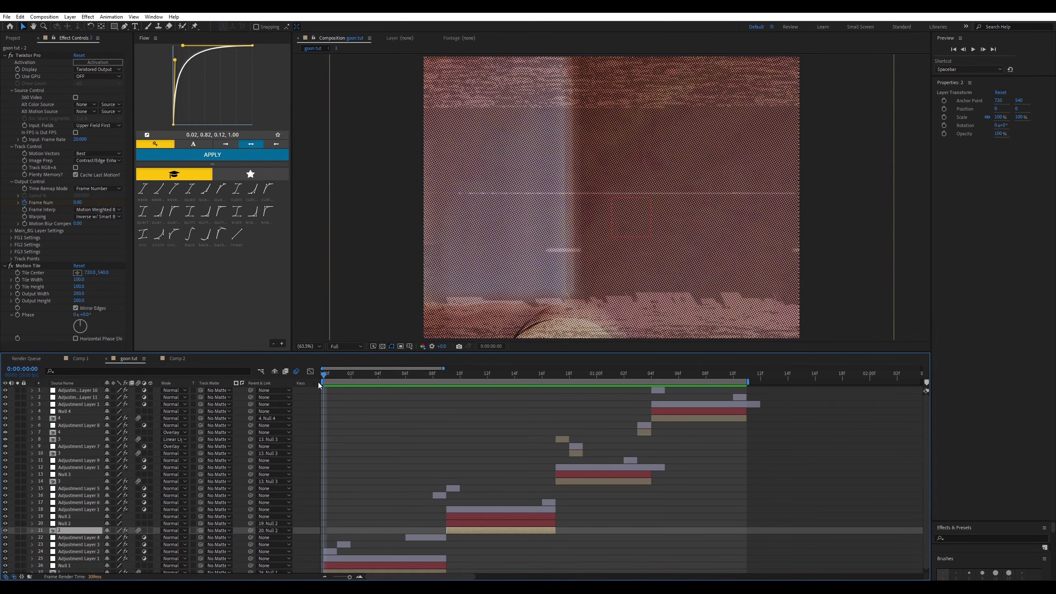